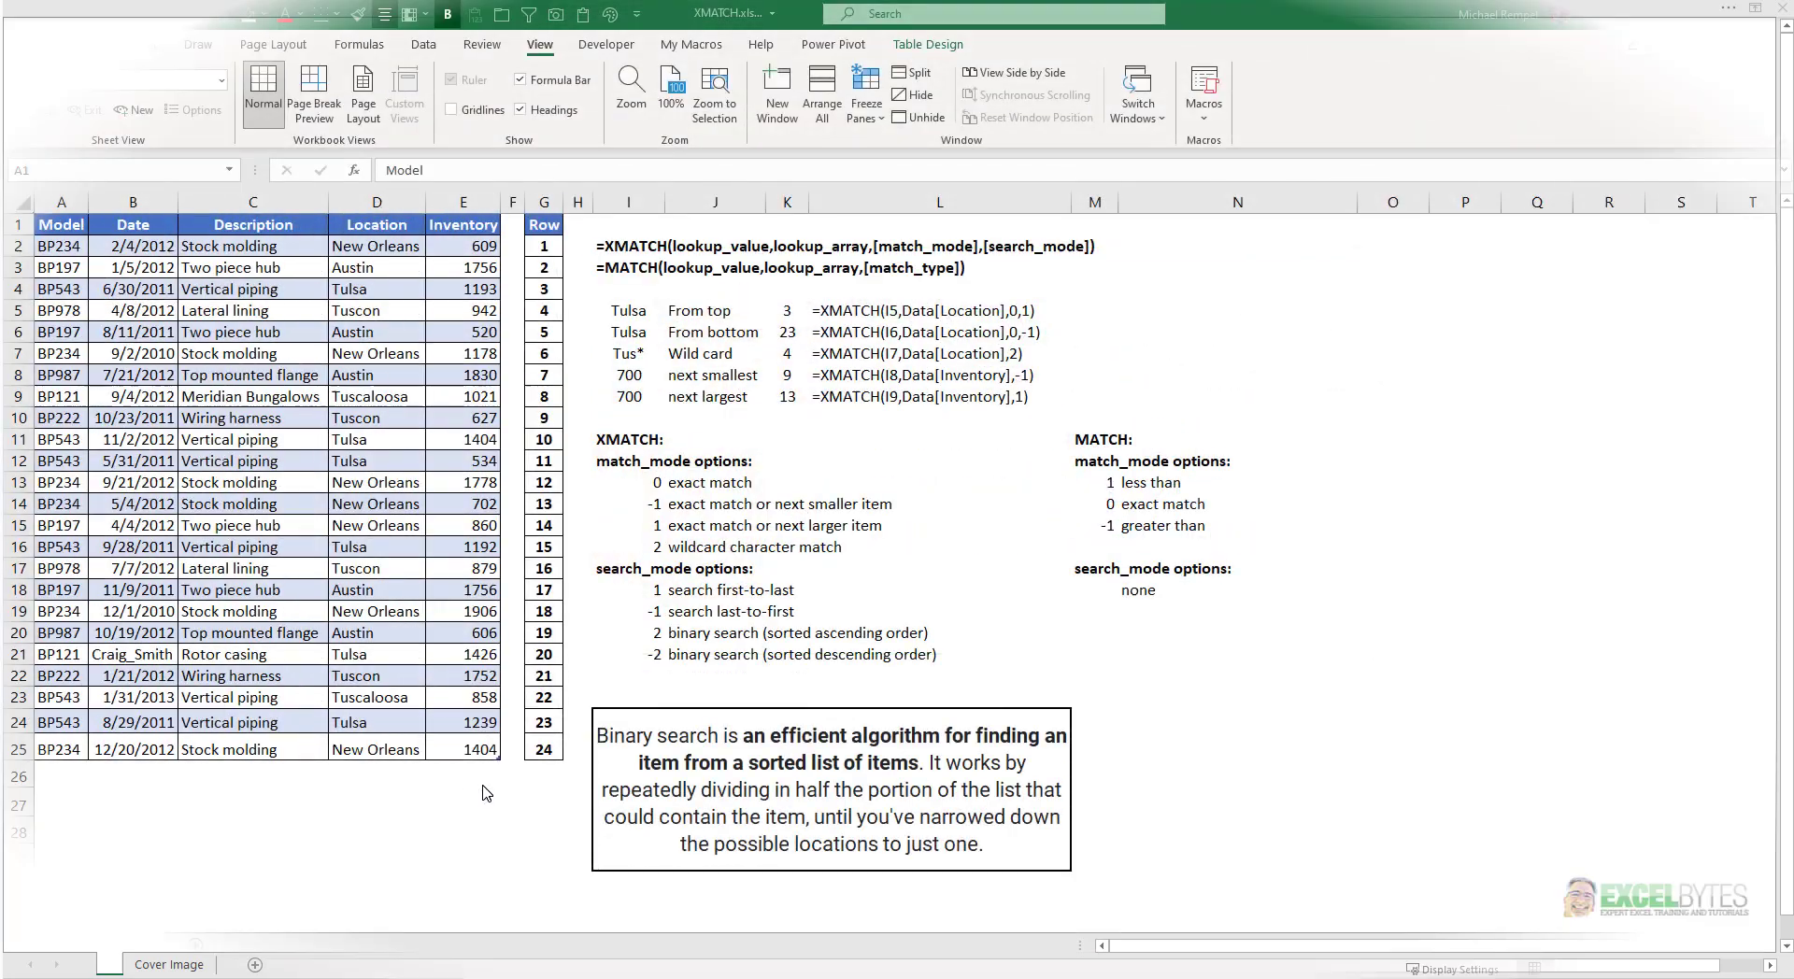
# Examine the "From top" XMATCH example for Tulsa in row 5 and its matching entry in the Location column
pyautogui.click(286, 397)
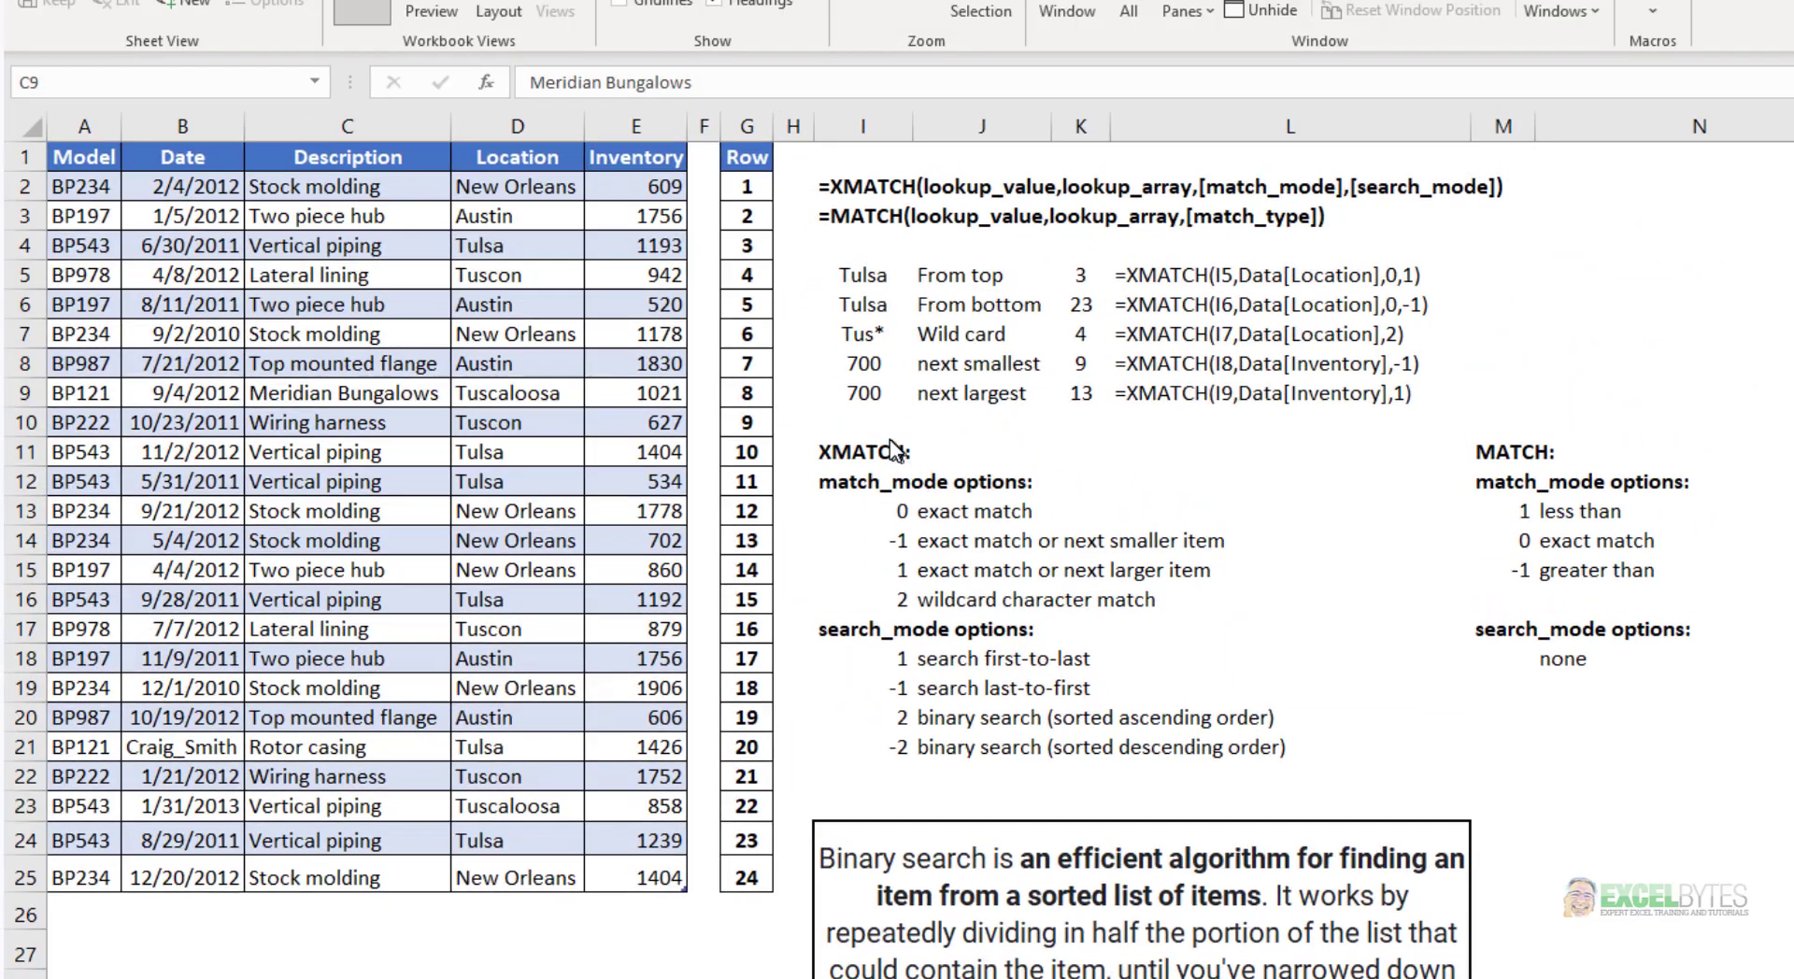
pyautogui.click(857, 275)
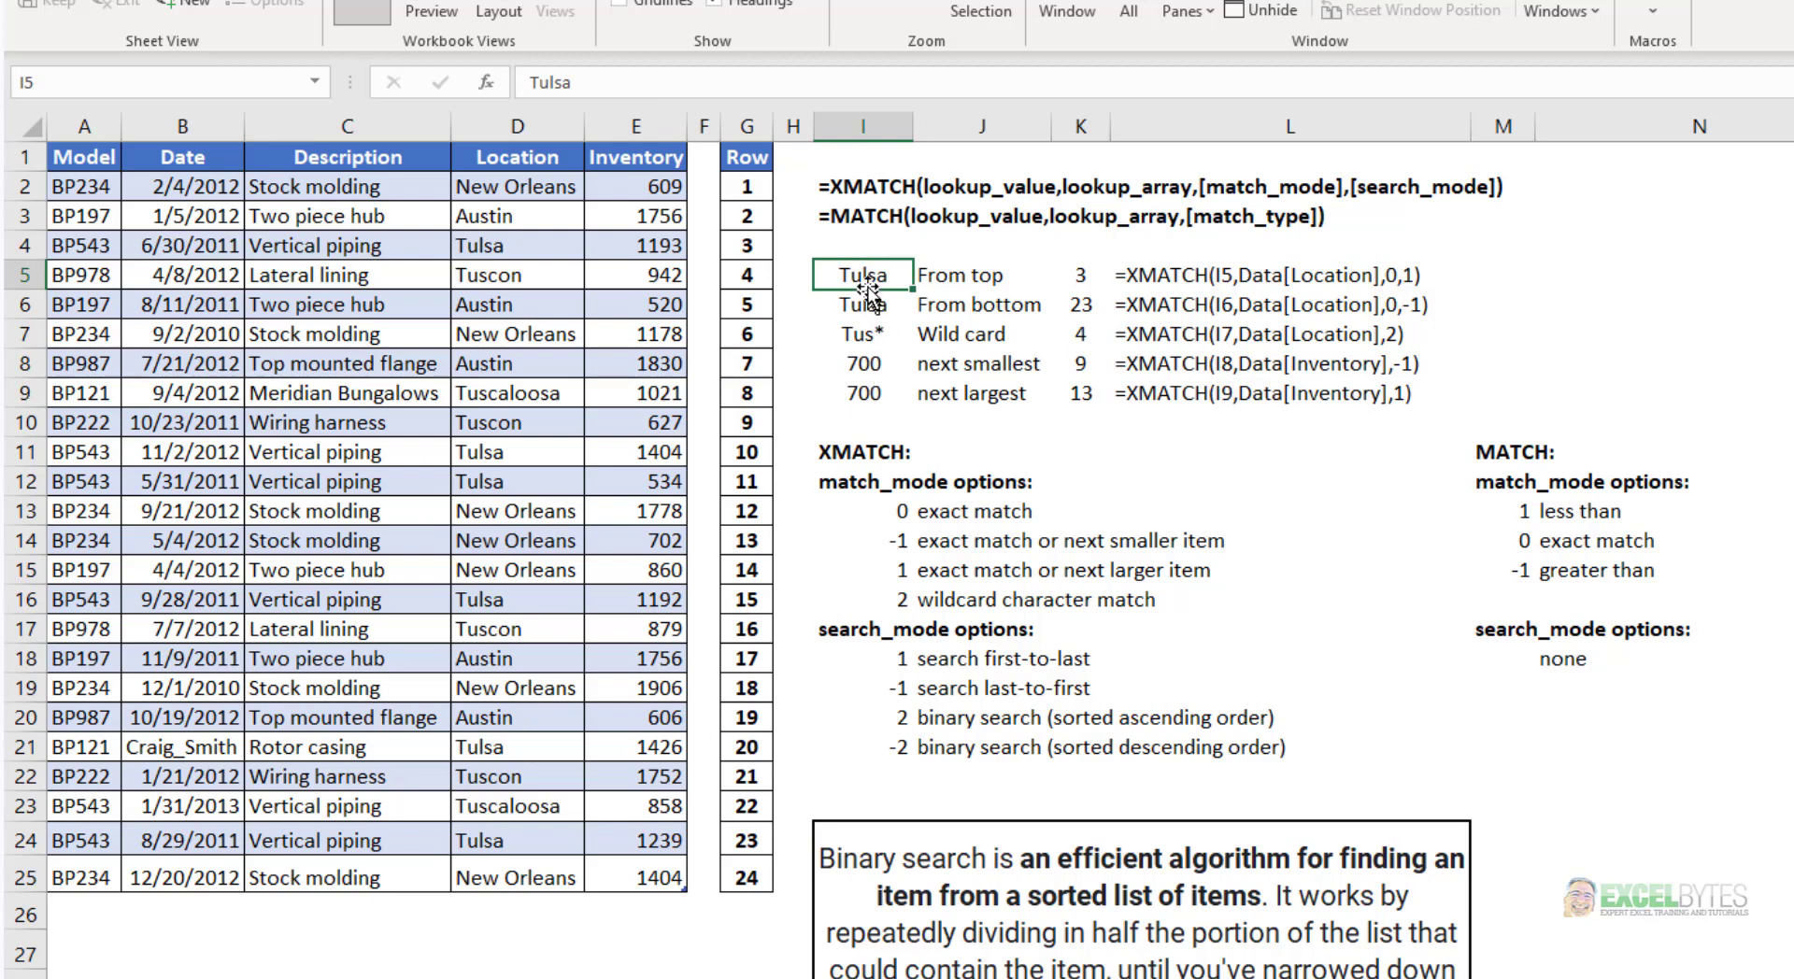
pyautogui.click(990, 277)
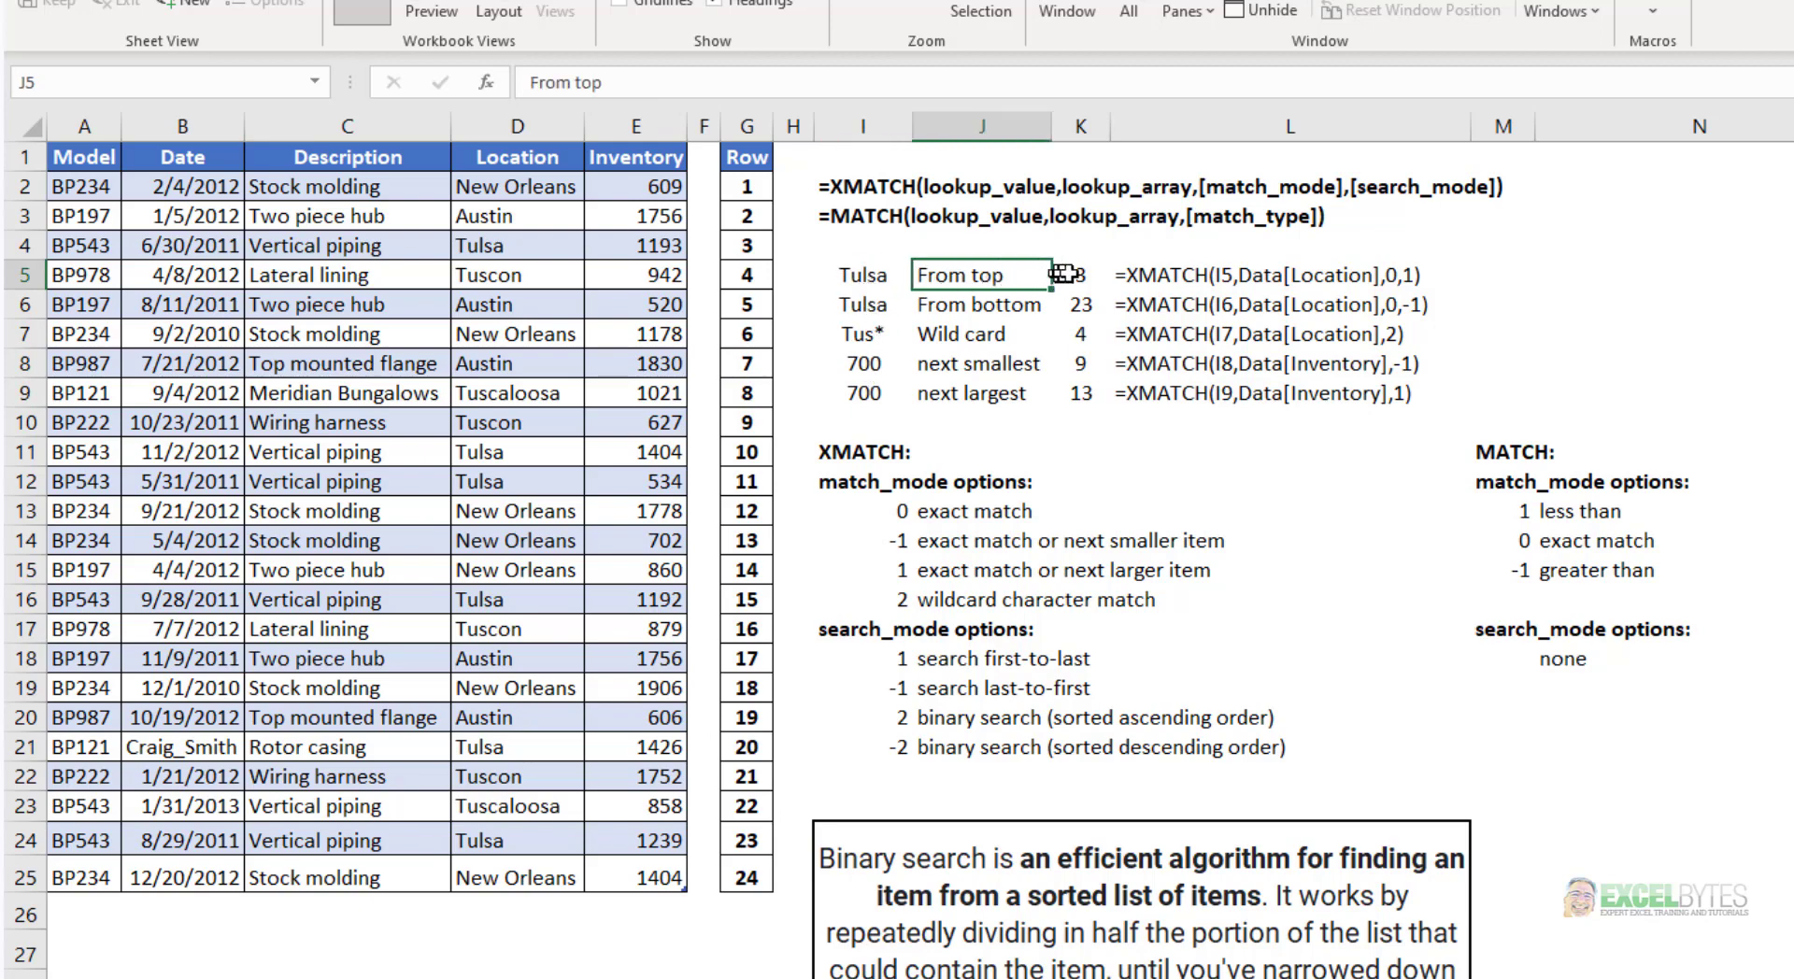
pyautogui.click(1081, 274)
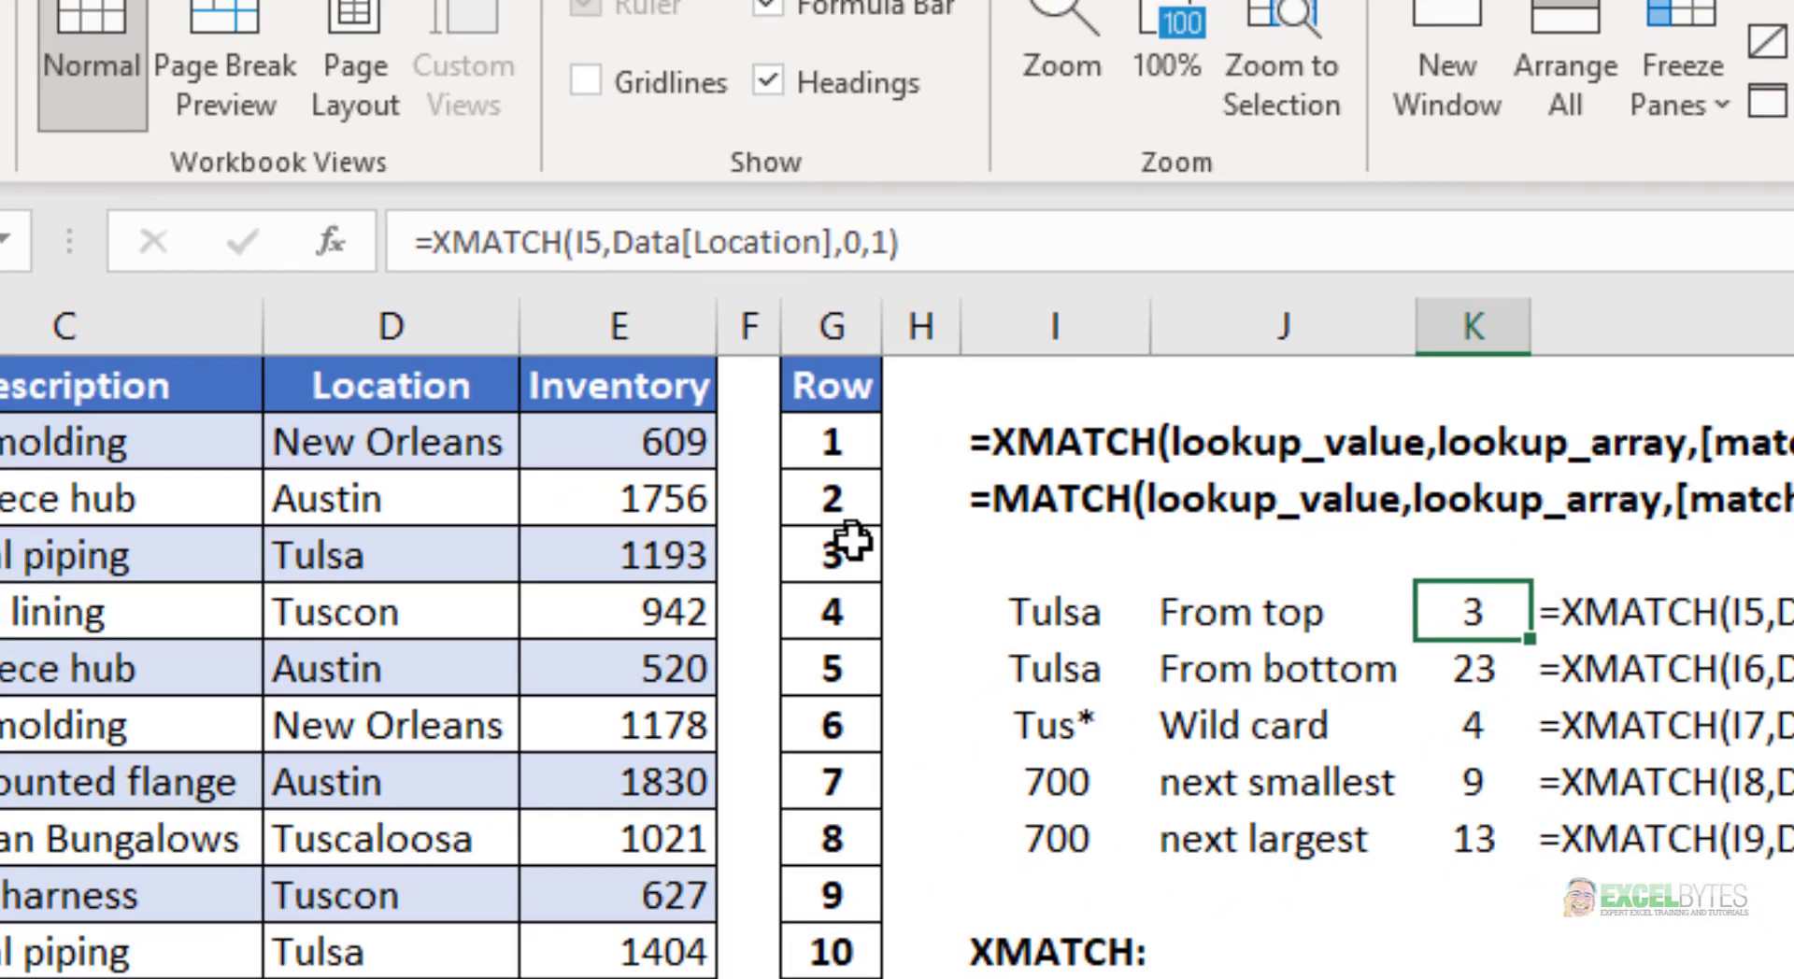
pyautogui.click(635, 568)
pyautogui.click(307, 549)
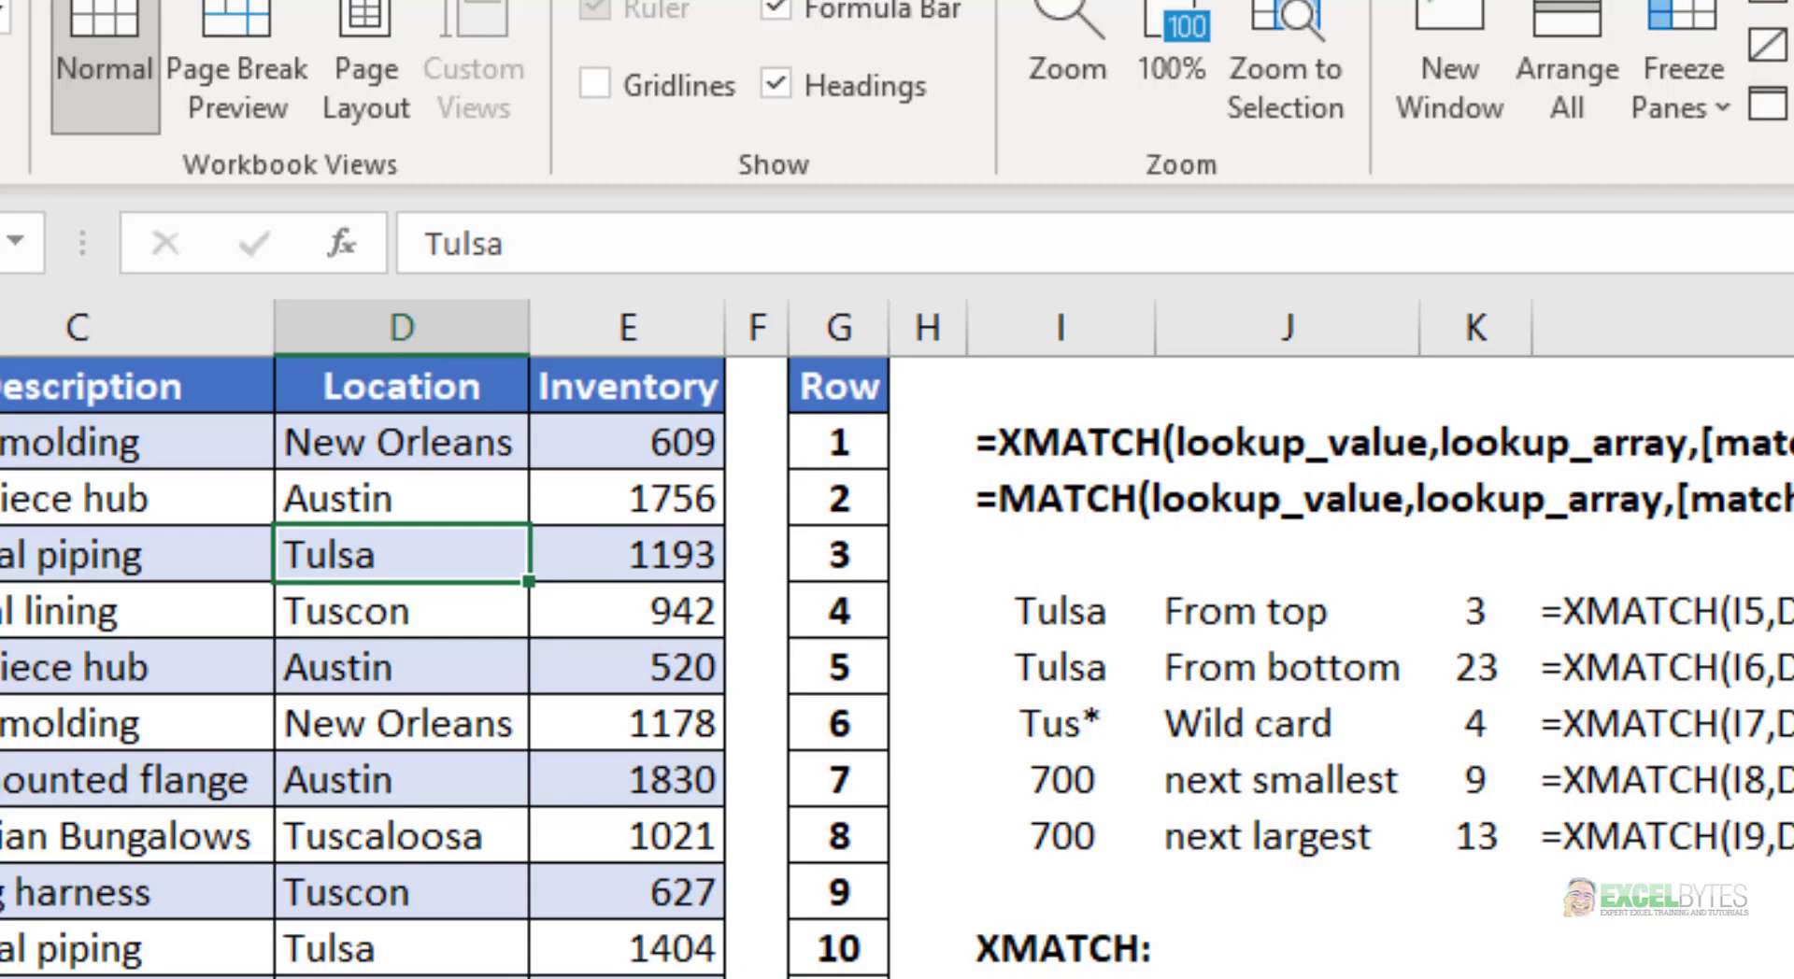
# Remove the match mode and search mode arguments from K5 so the formula reads =XMATCH(I5,Data[Location])
pyautogui.click(1474, 609)
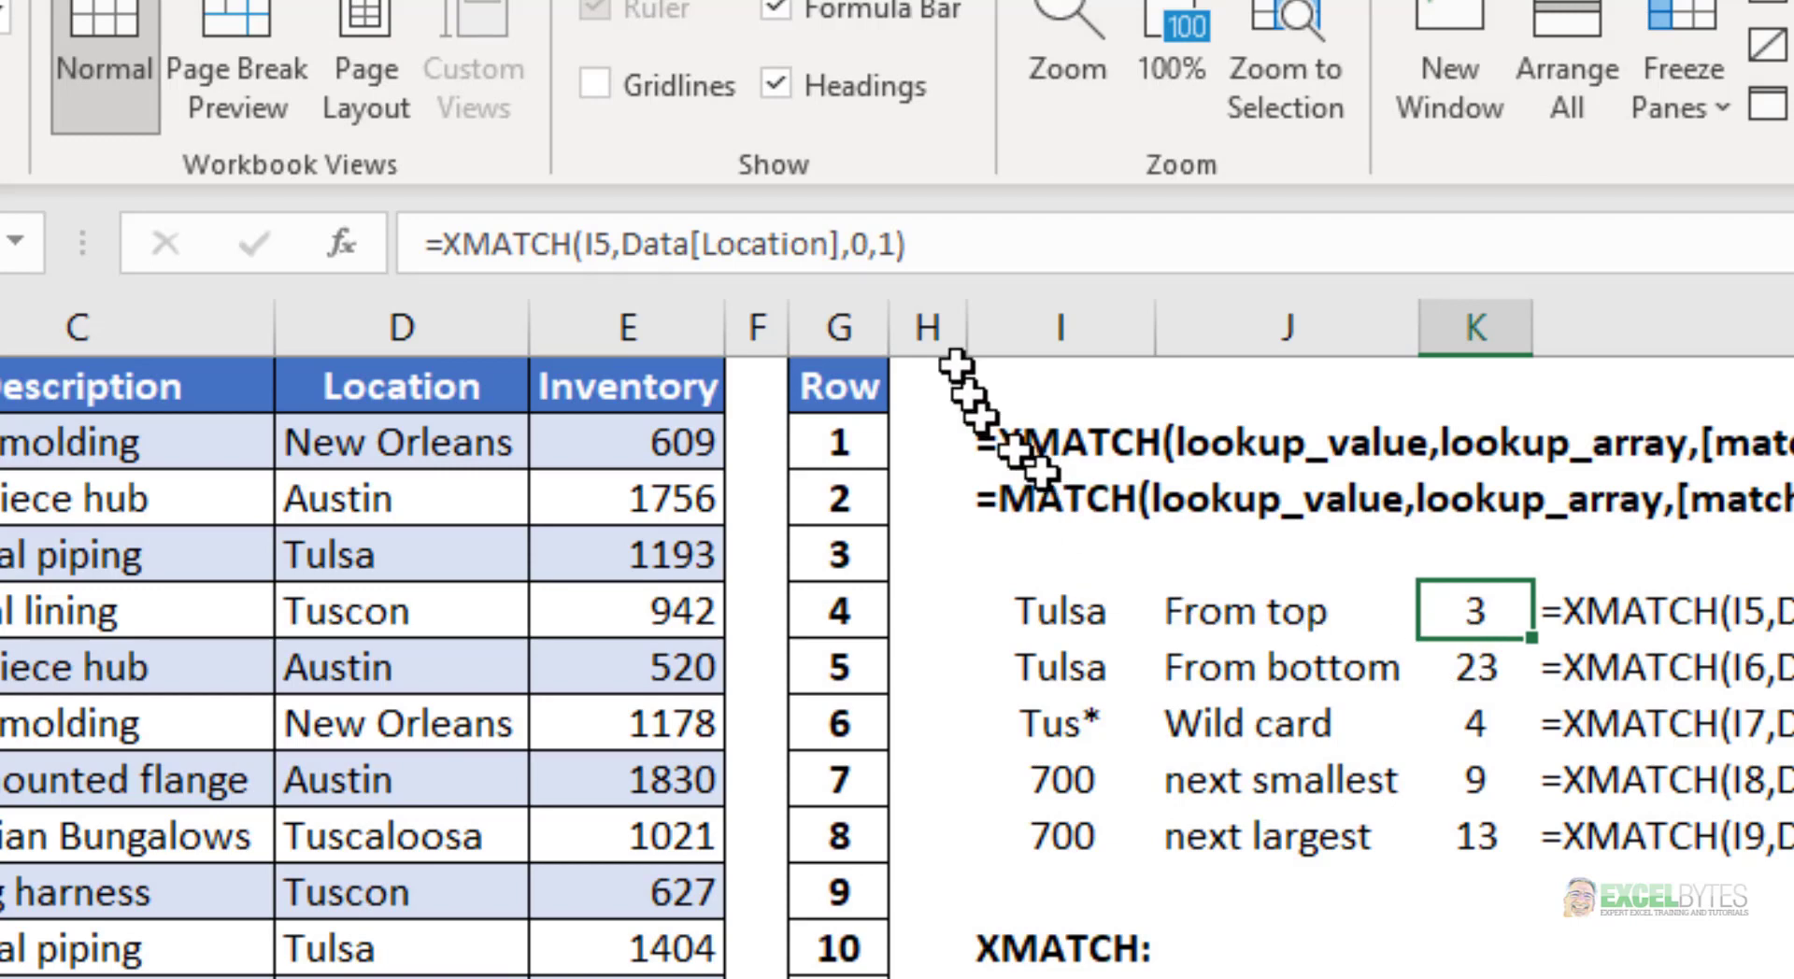
pyautogui.click(893, 245)
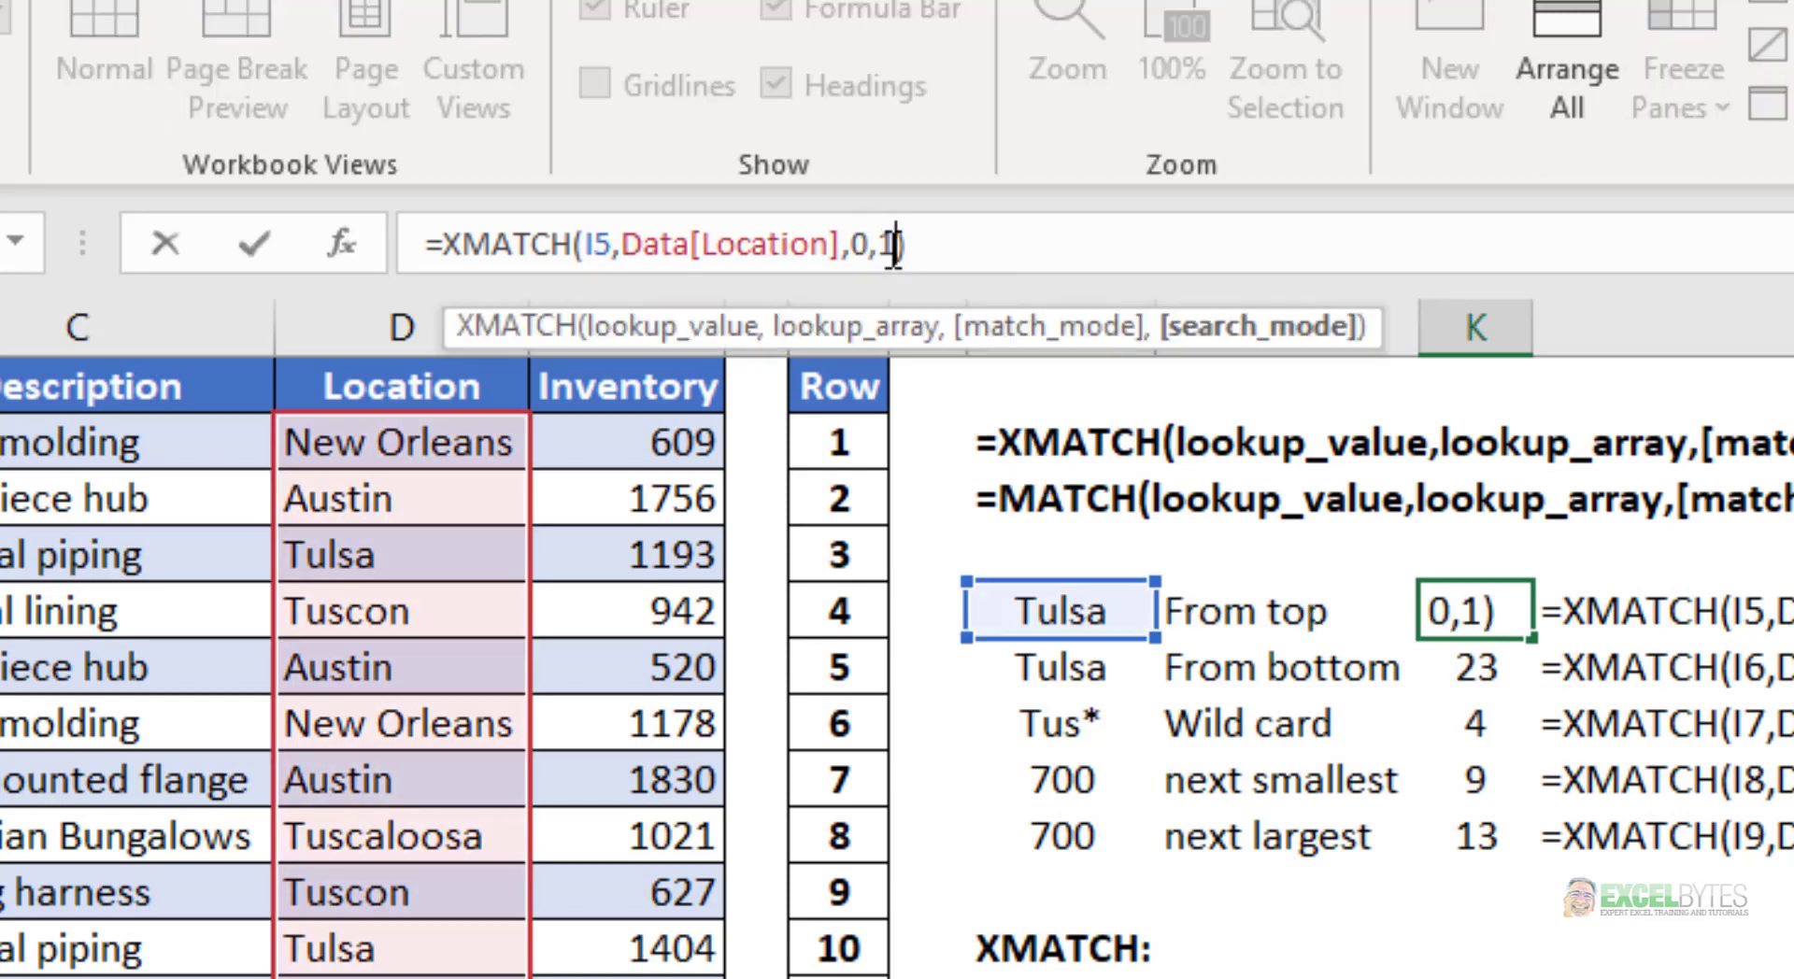
pyautogui.press('BackSpace')
pyautogui.press('BackSpace')
pyautogui.press('BackSpace')
pyautogui.press('BackSpace')
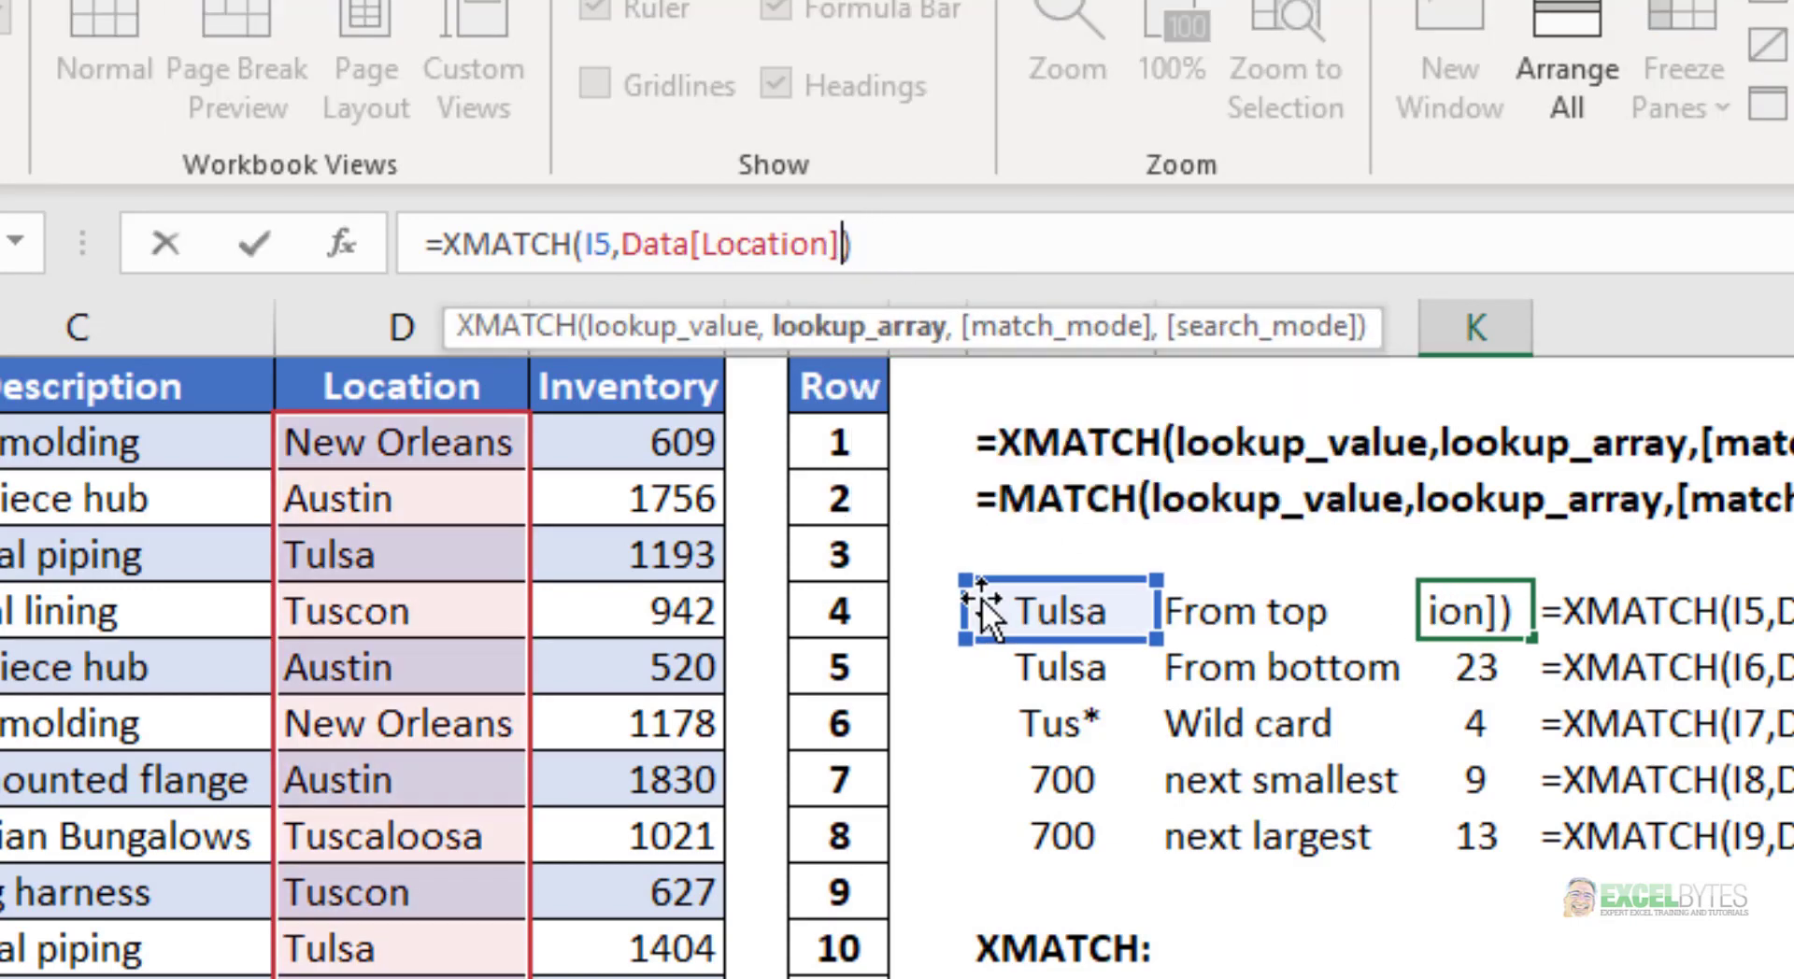
pyautogui.hotkey('ctrl', 'Return')
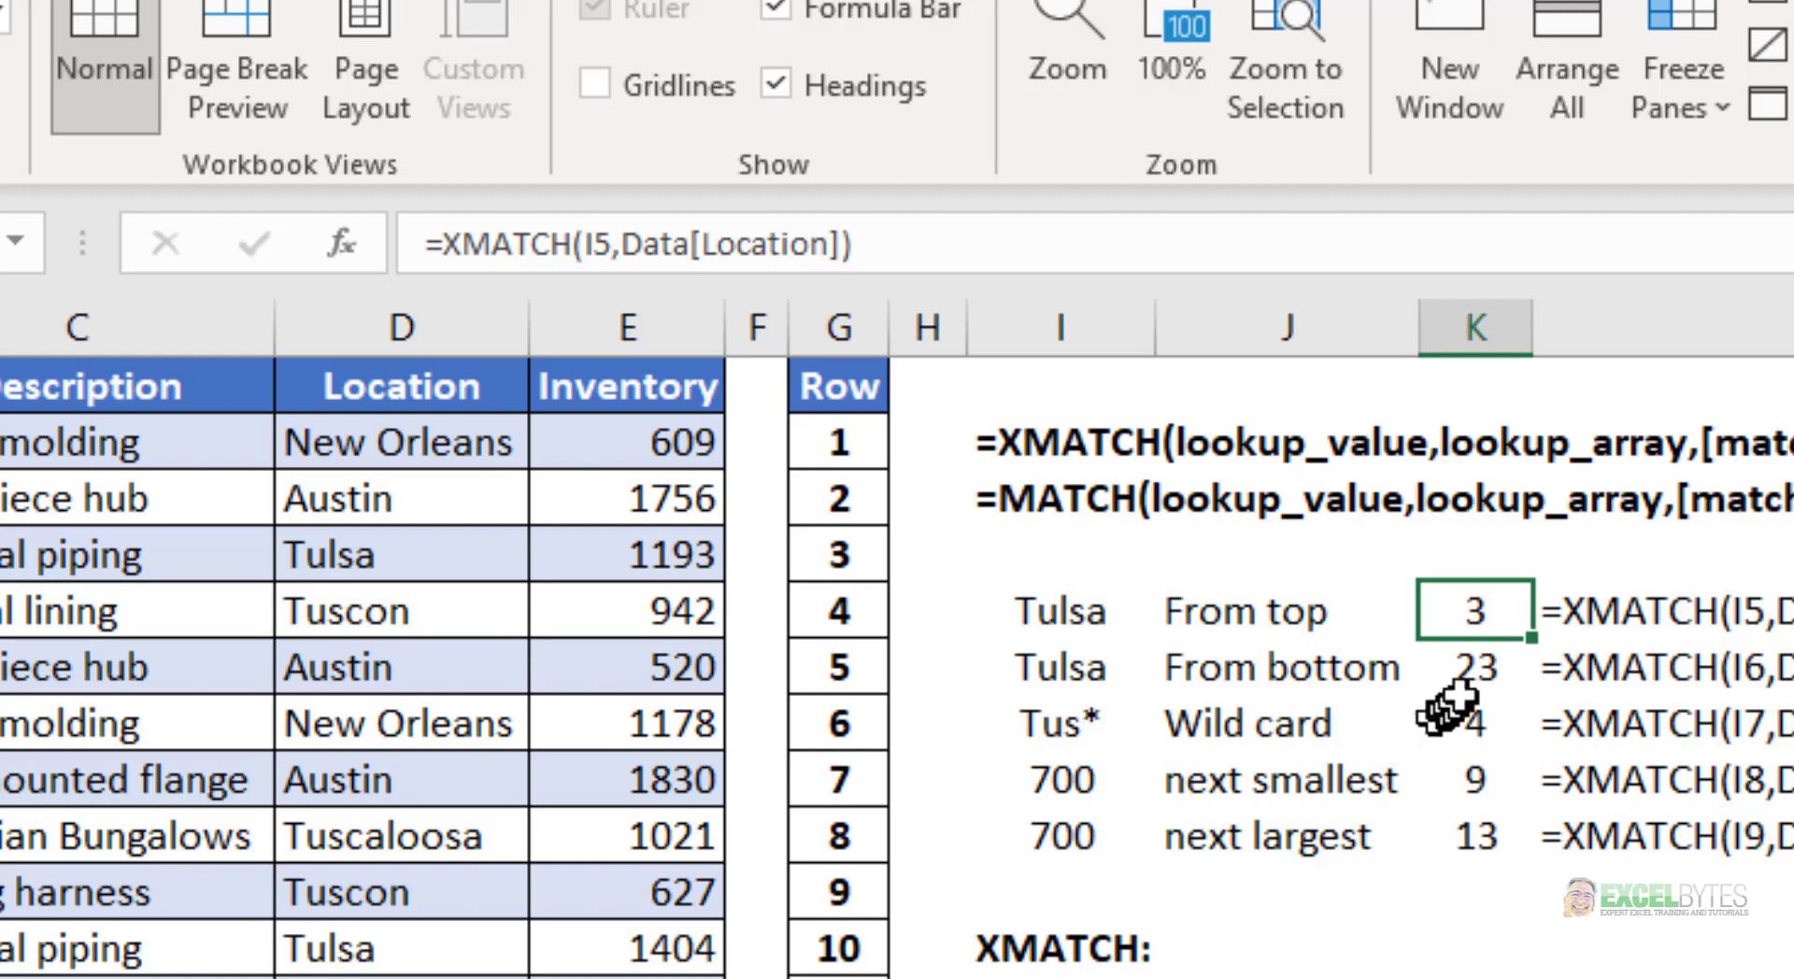
# Examine the "From bottom" XMATCH example for Tulsa in row 6 and its matching row in the table
pyautogui.press('Down')
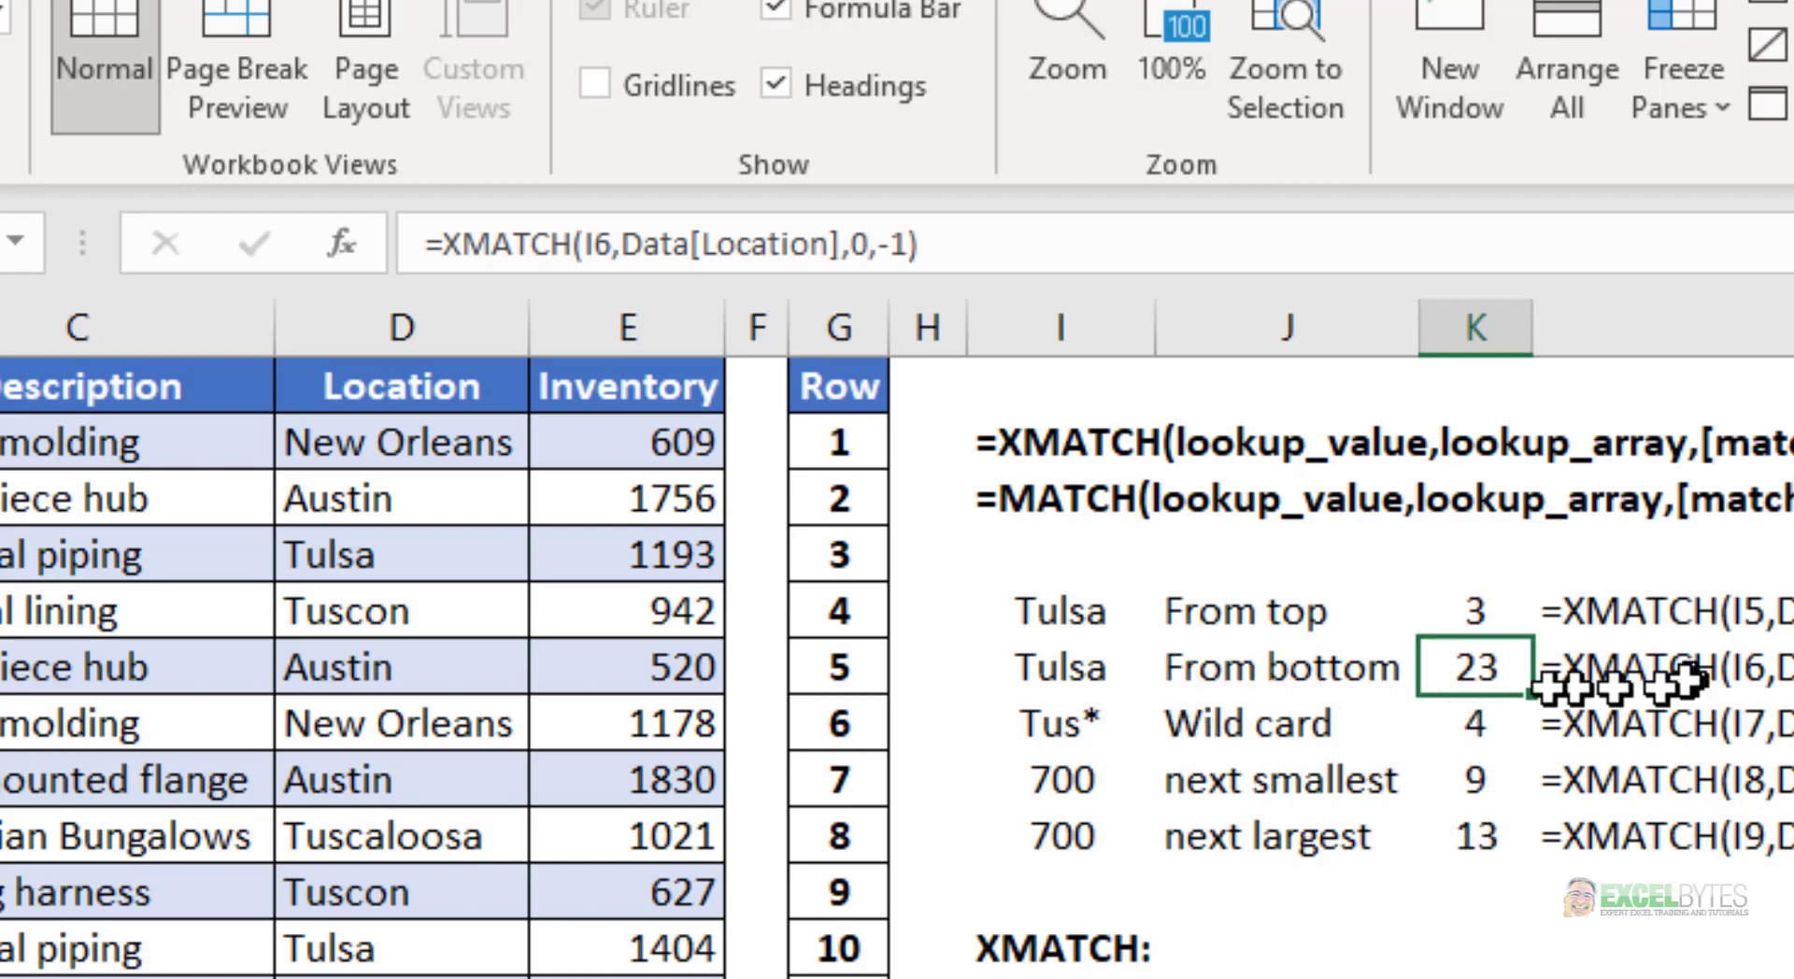
pyautogui.click(1065, 682)
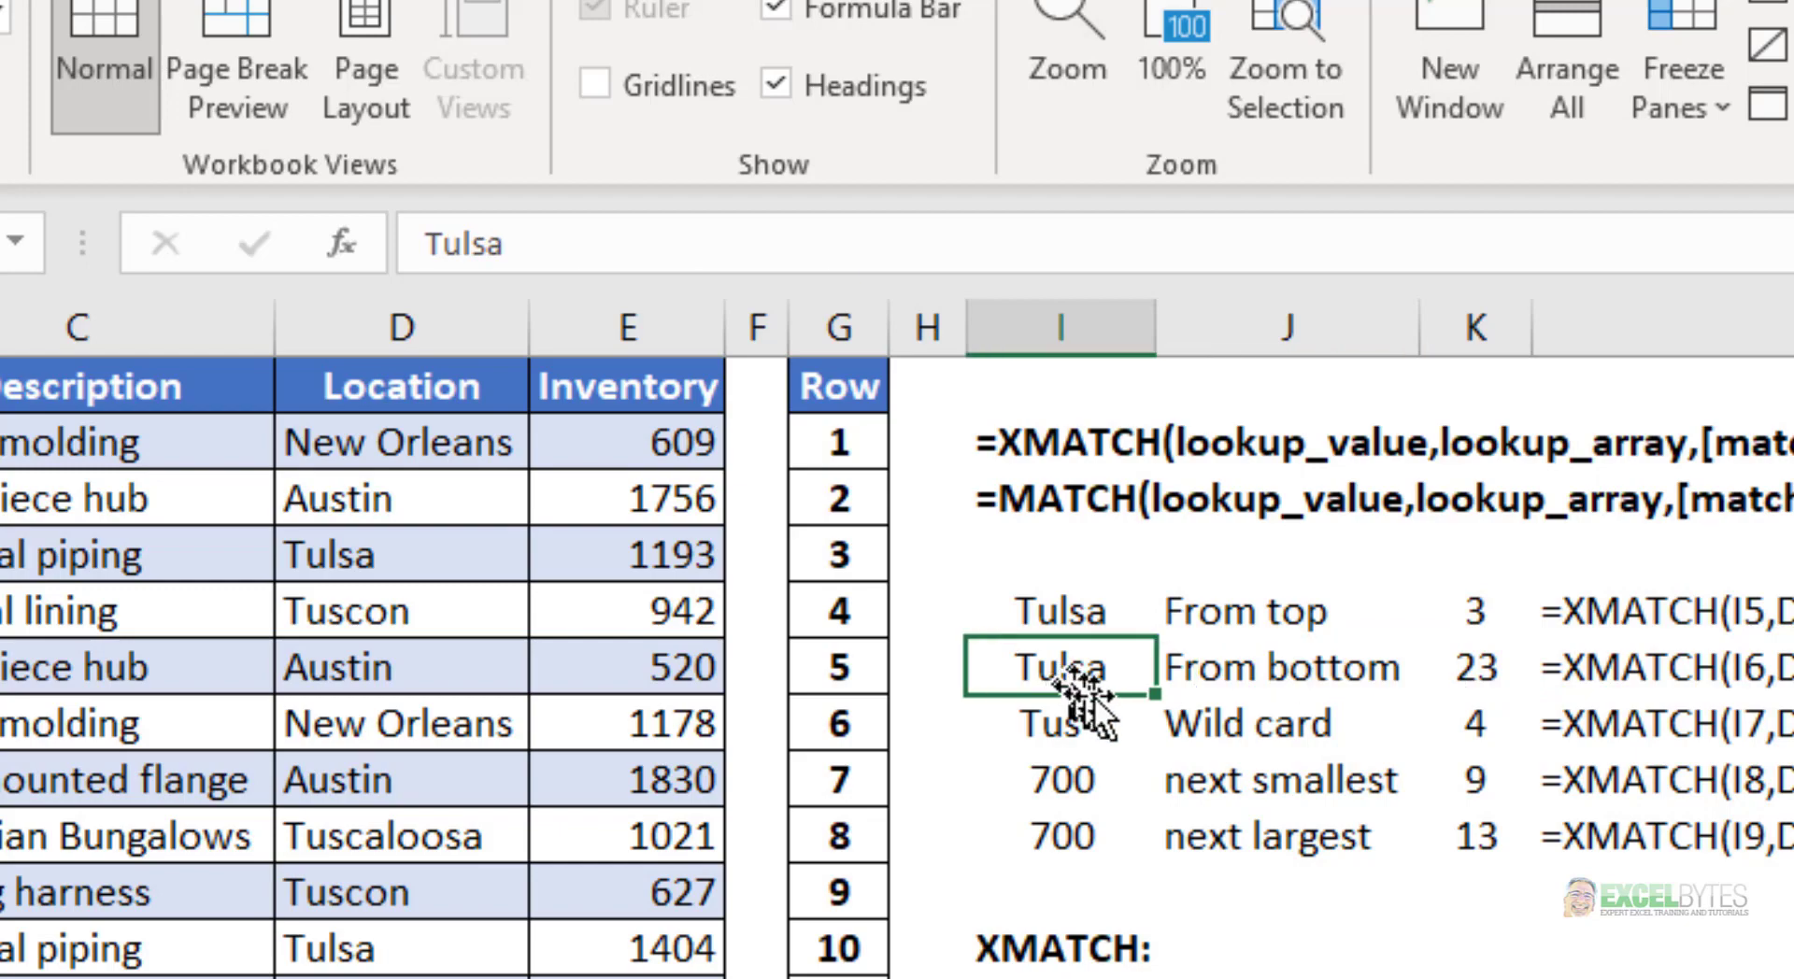
pyautogui.click(1492, 669)
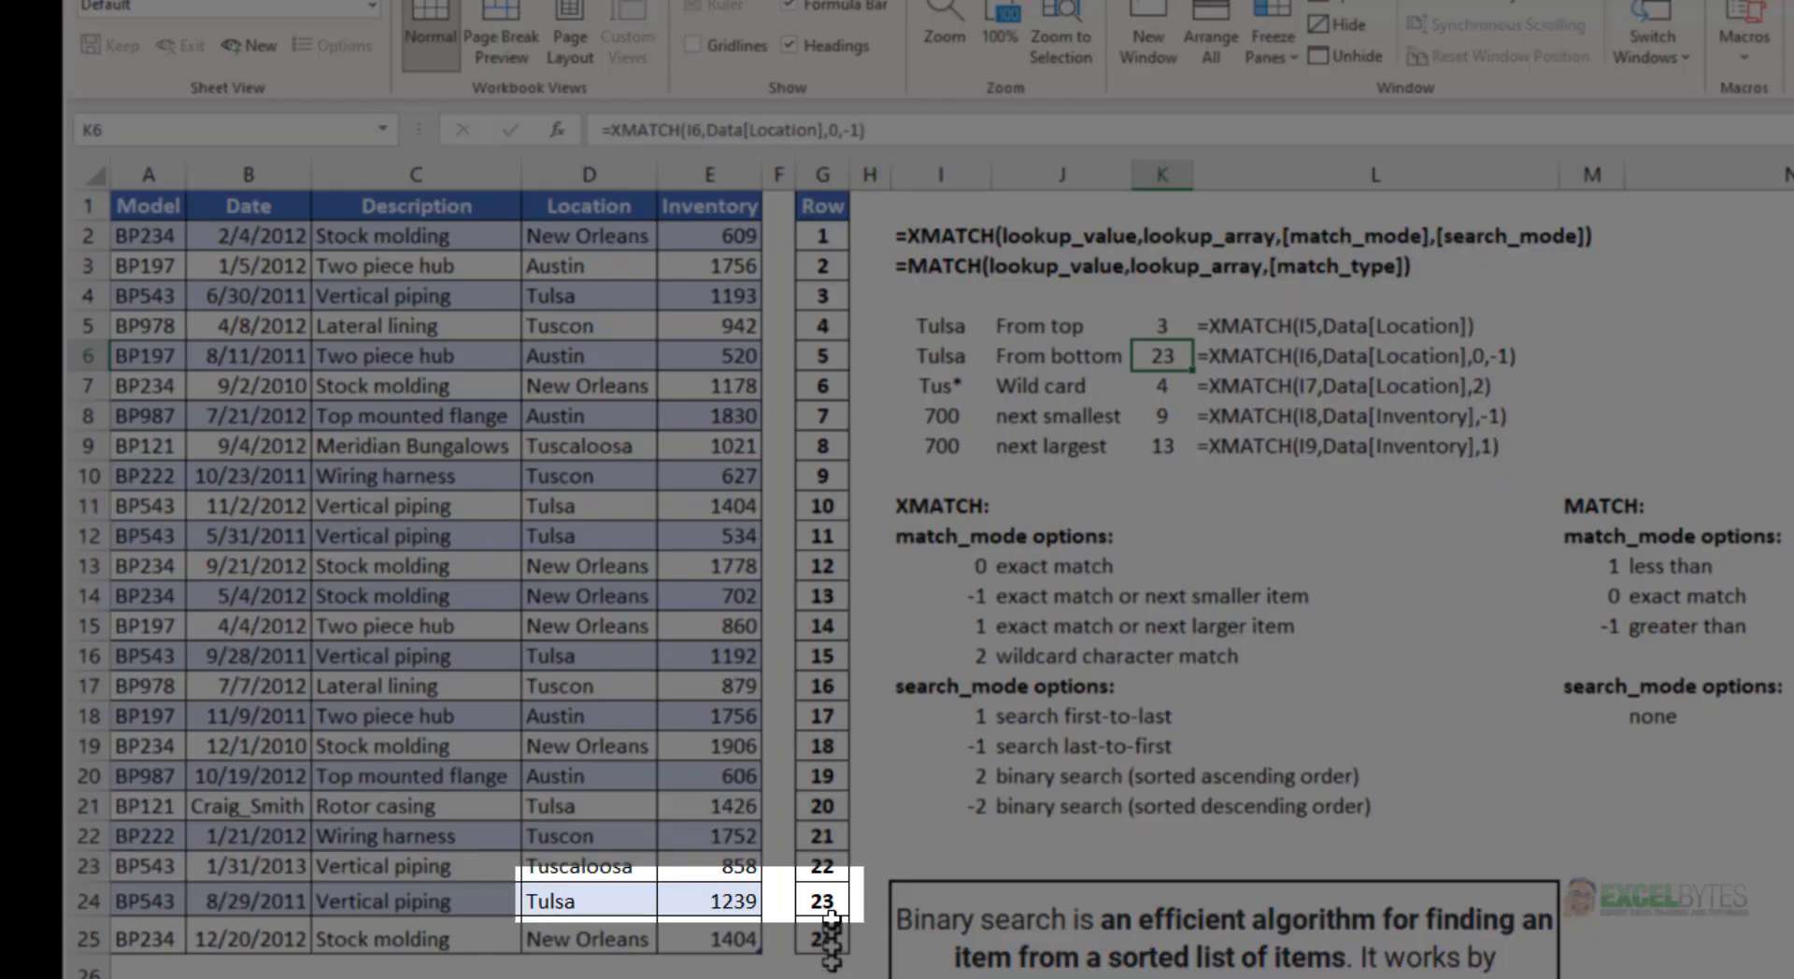
pyautogui.click(829, 900)
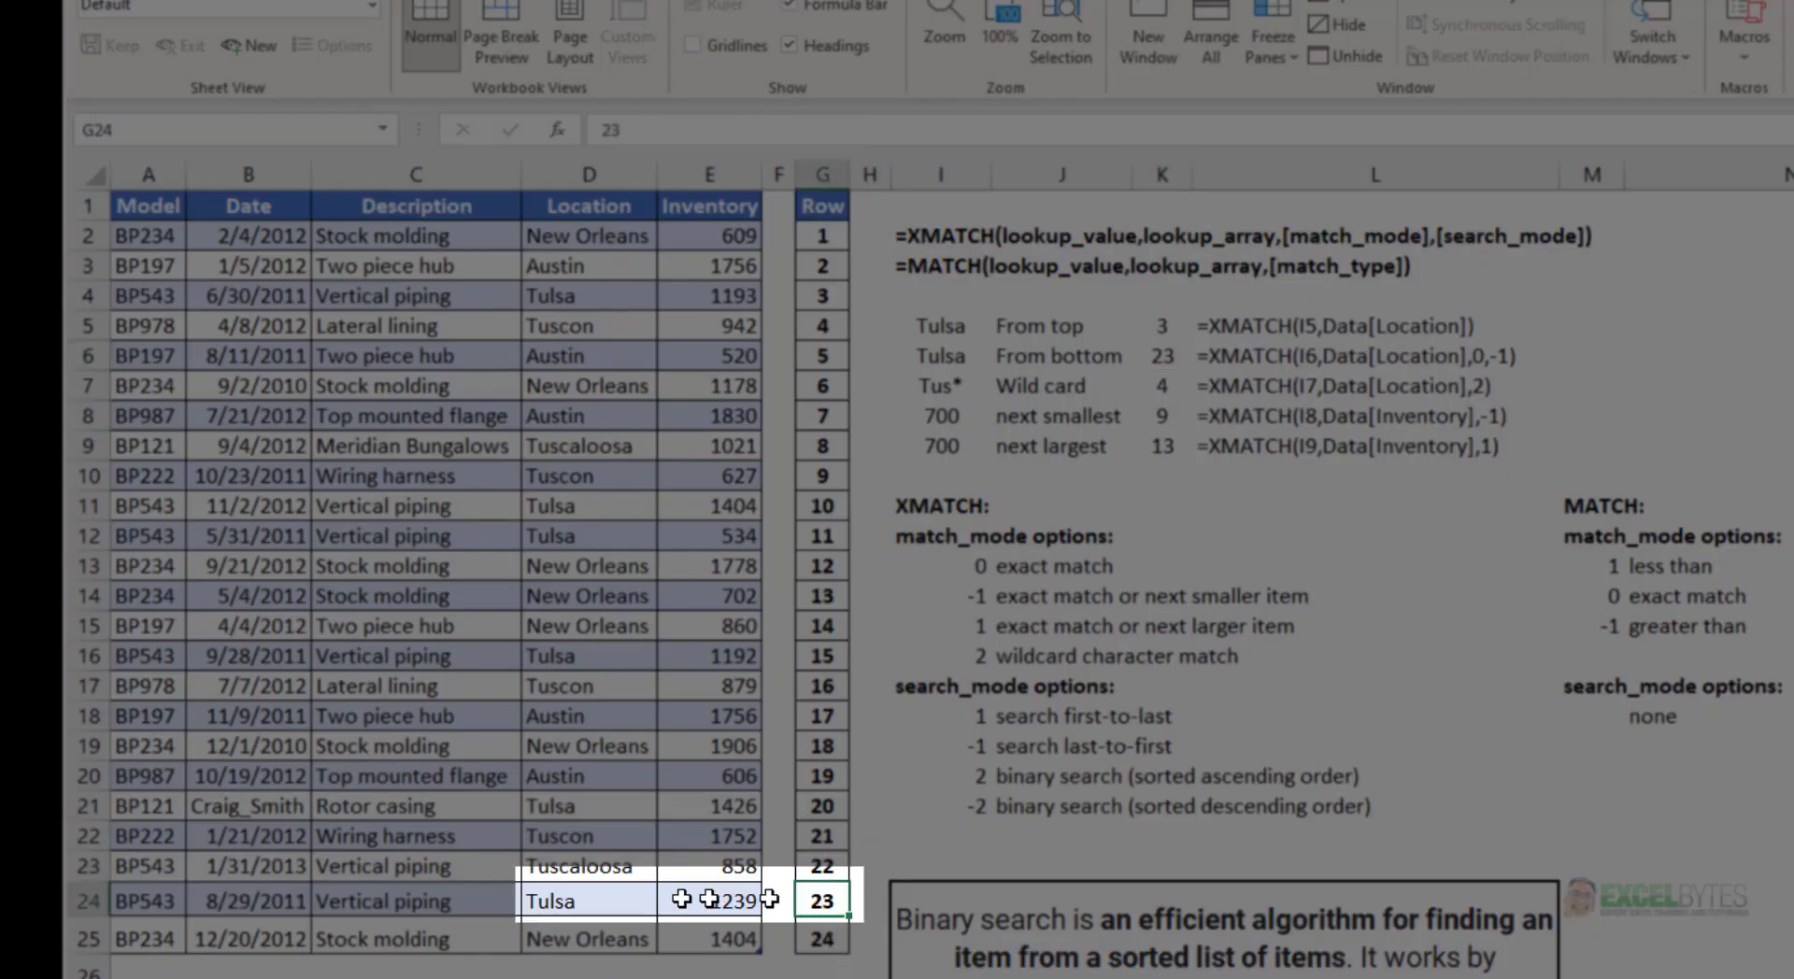
pyautogui.click(591, 894)
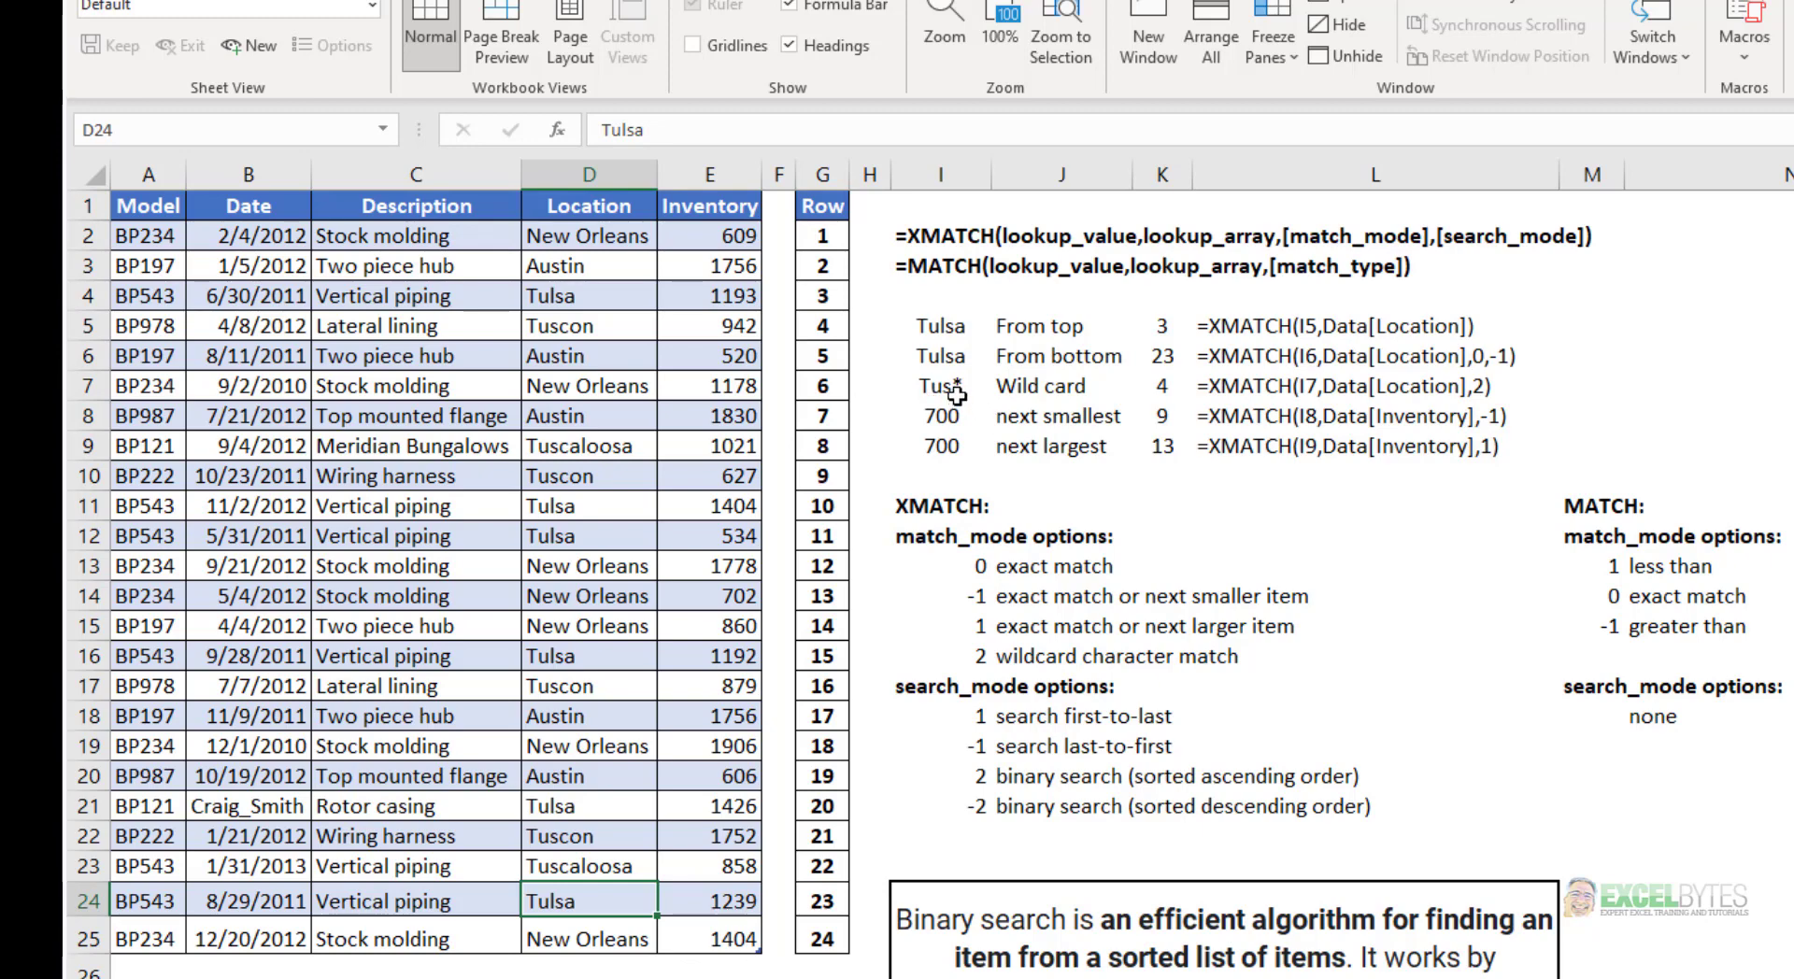
# Compare the wildcard XMATCH example for Tus* in row 7 with the Tuscon and Tuscaloosa entries in the Location column
pyautogui.click(562, 327)
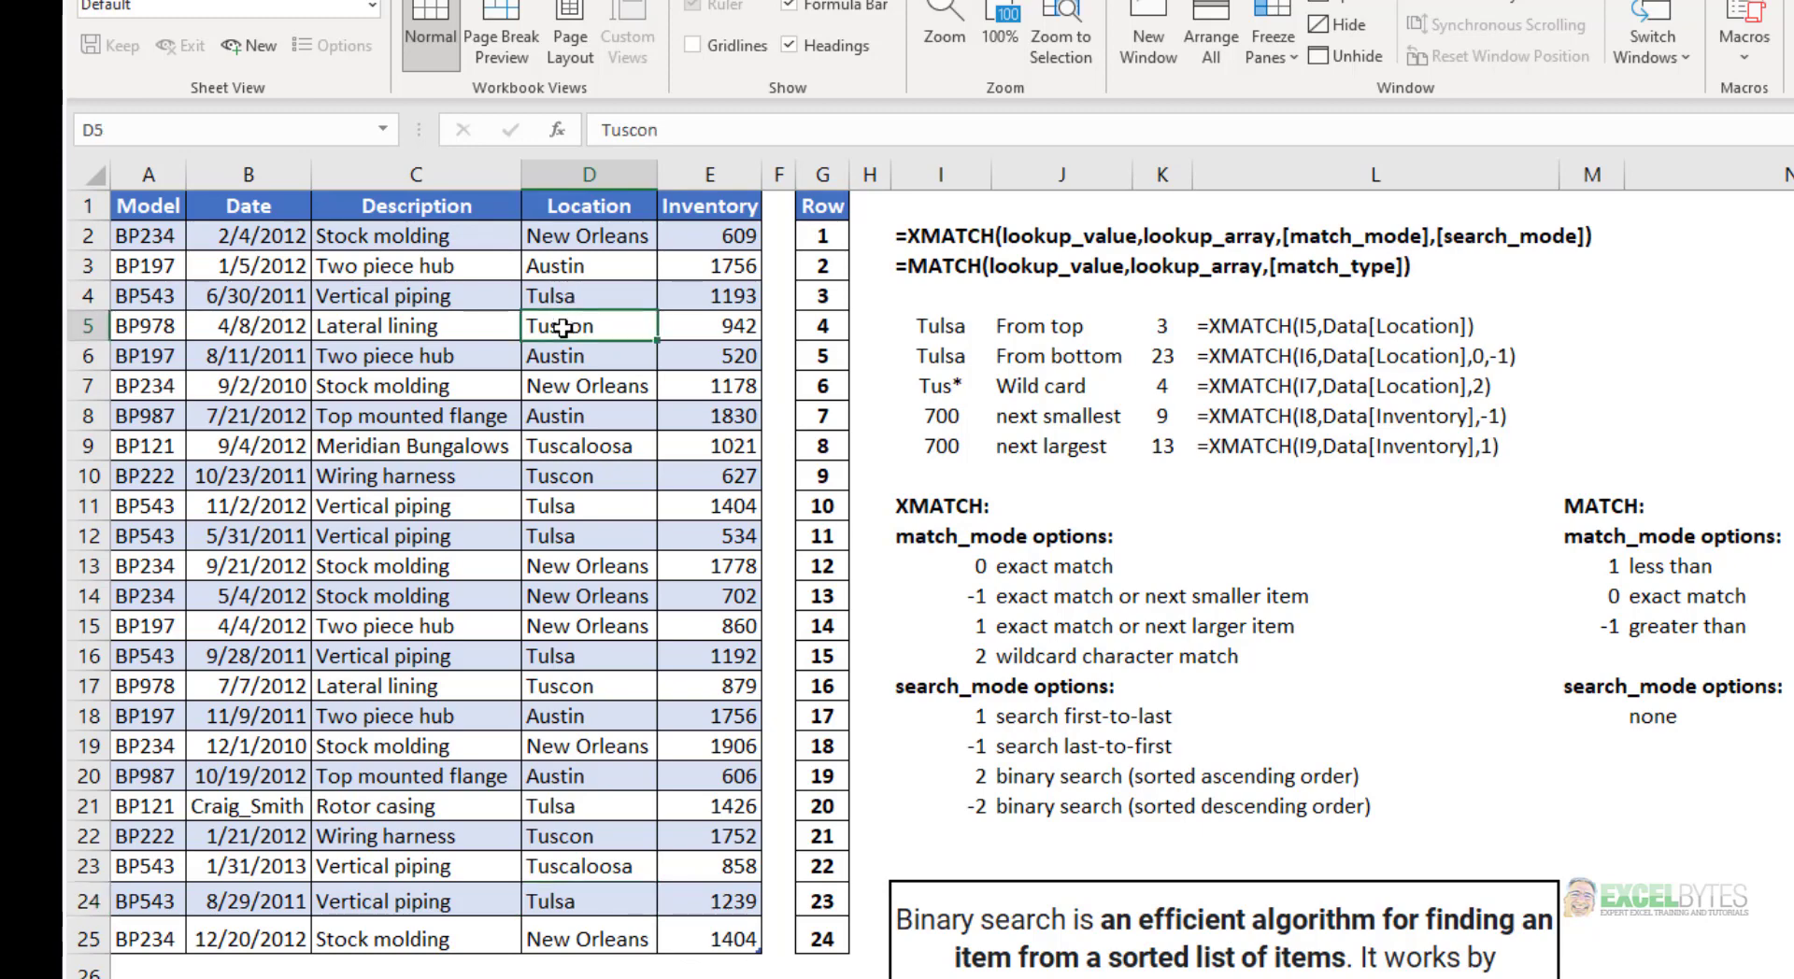
pyautogui.click(580, 448)
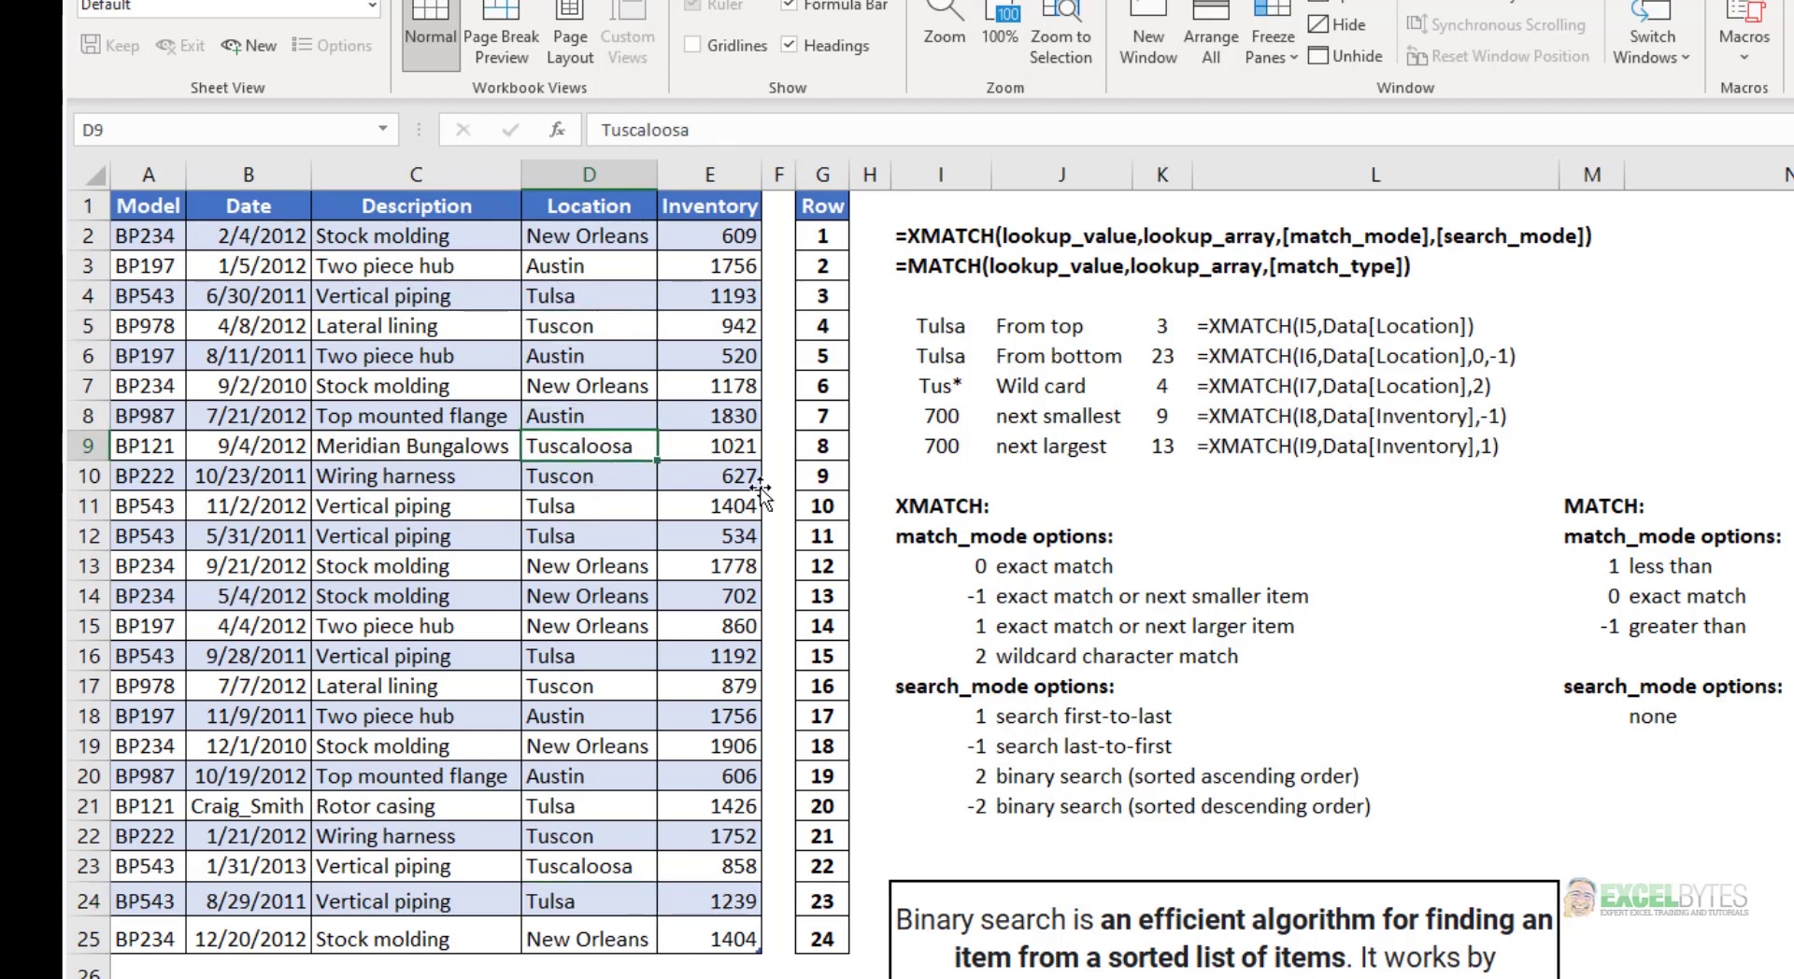
pyautogui.click(1160, 397)
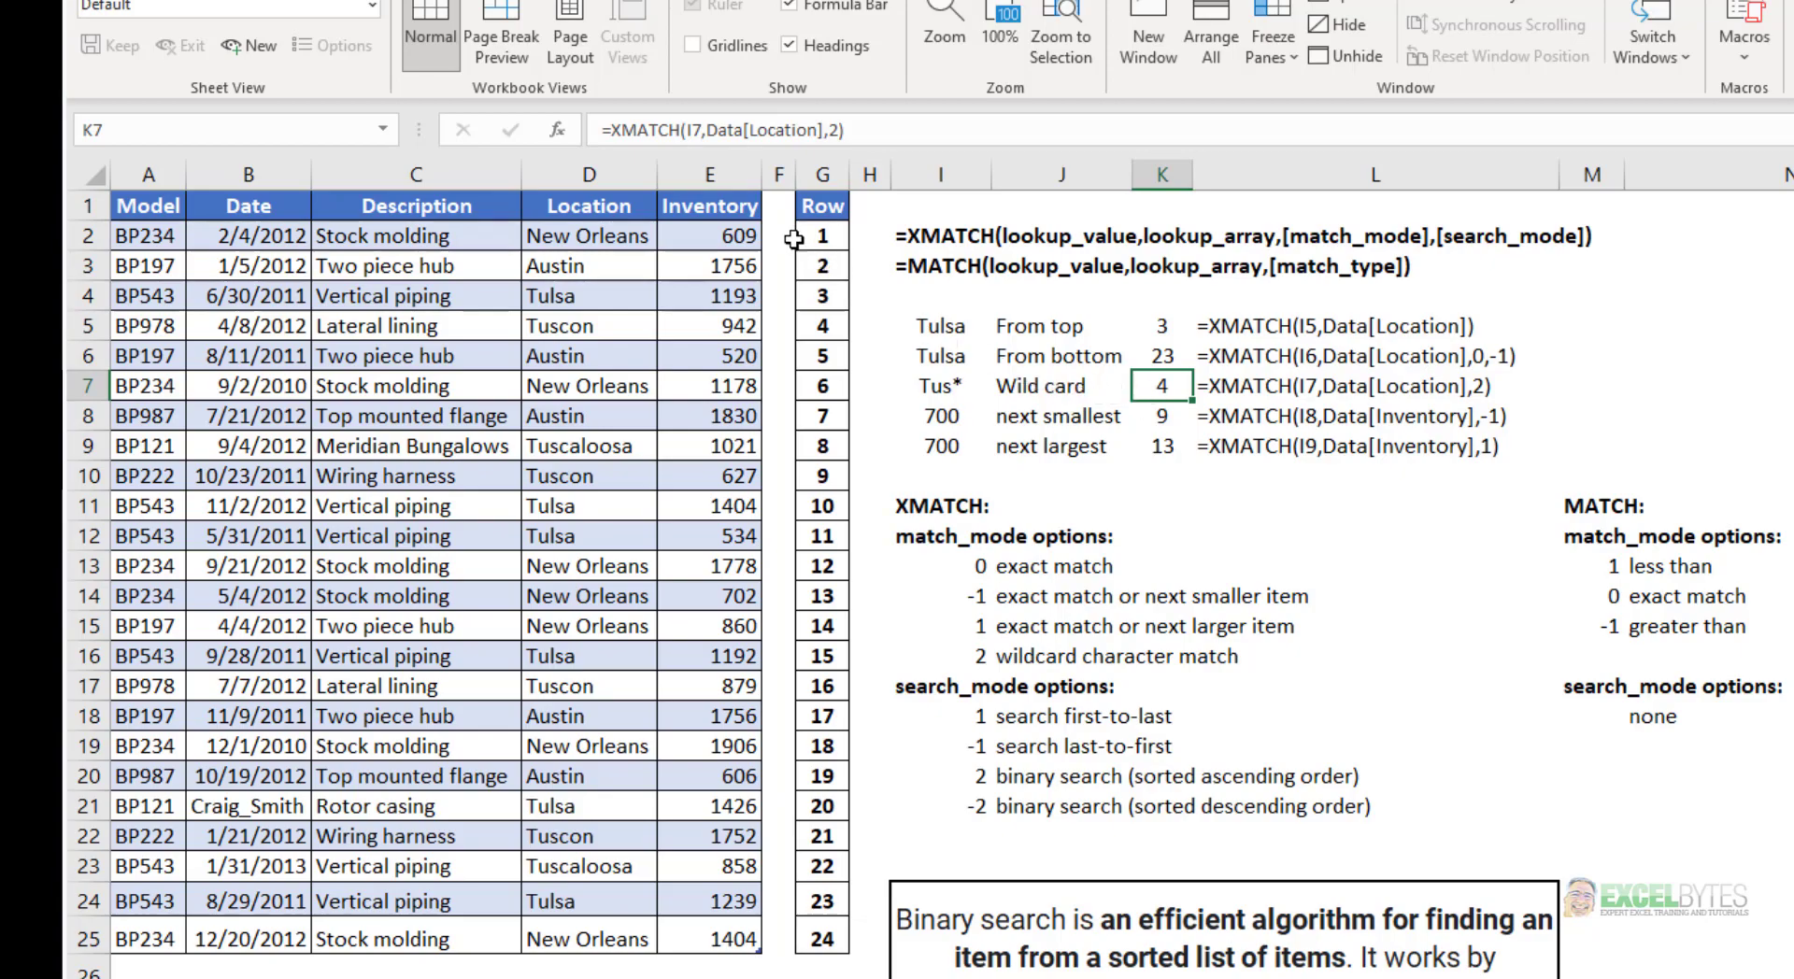
pyautogui.click(824, 325)
pyautogui.click(575, 329)
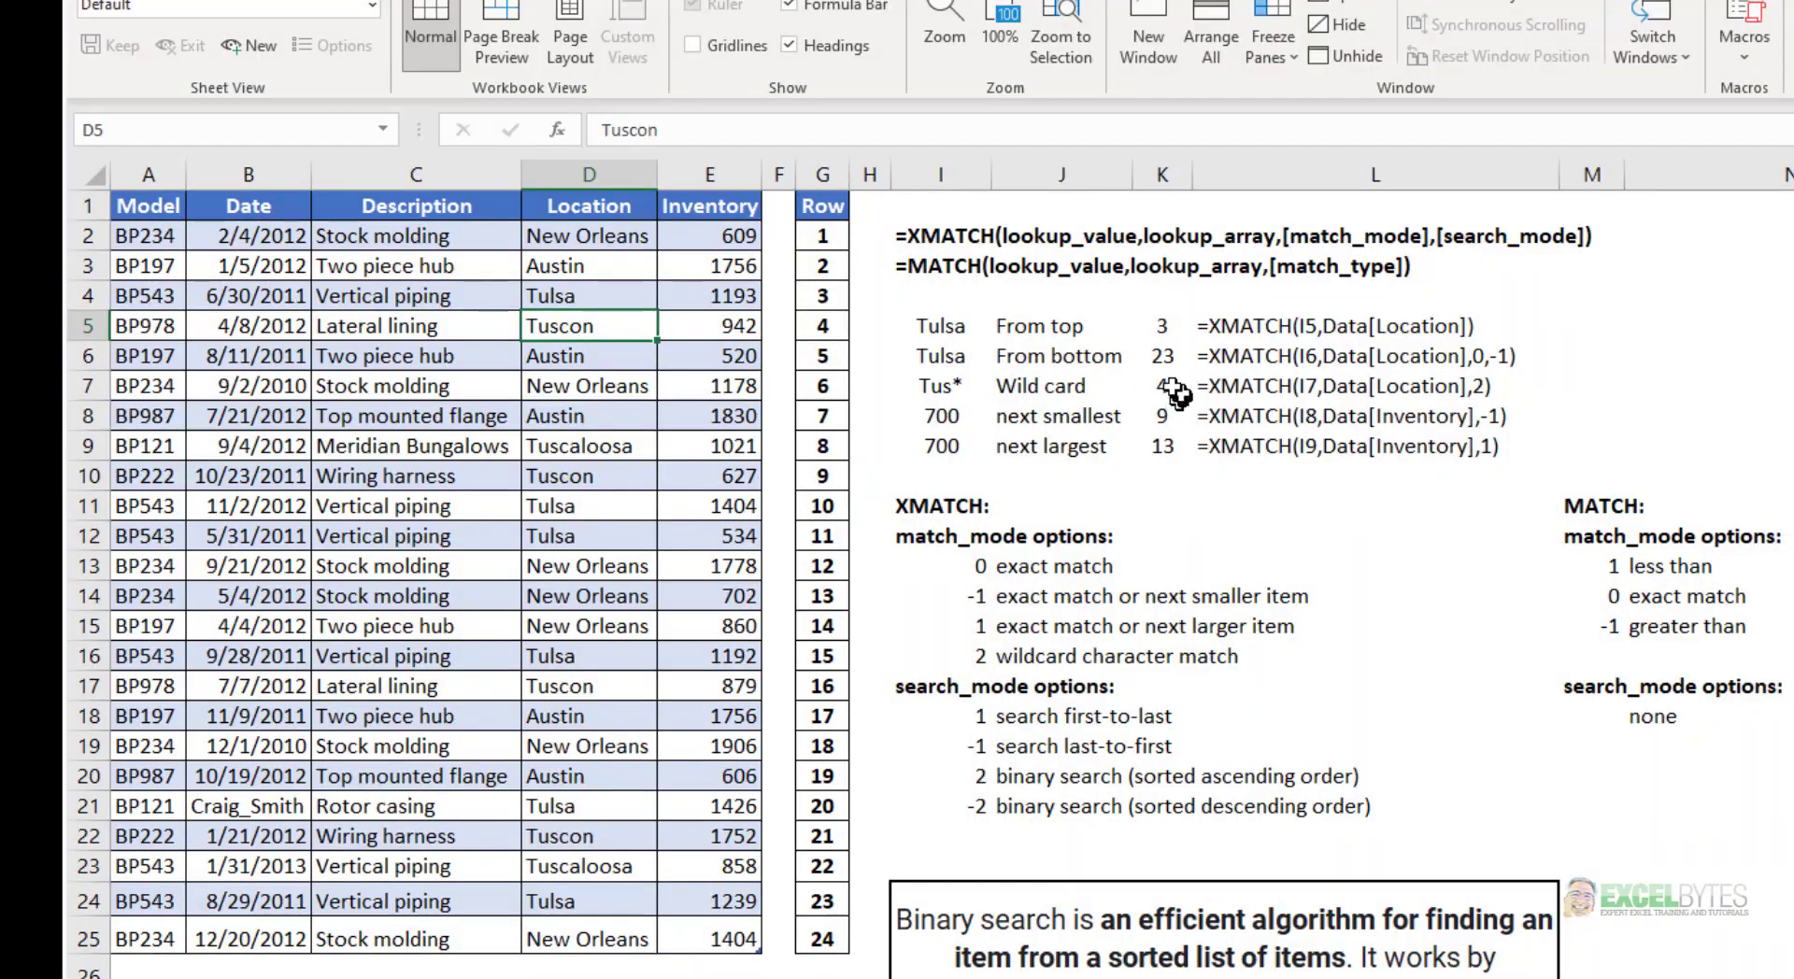
# Add search mode -1 to the wildcard formula in K7, making it =XMATCH(I7,Data[Location],2,-1), and check the matching Location entry
pyautogui.click(1157, 385)
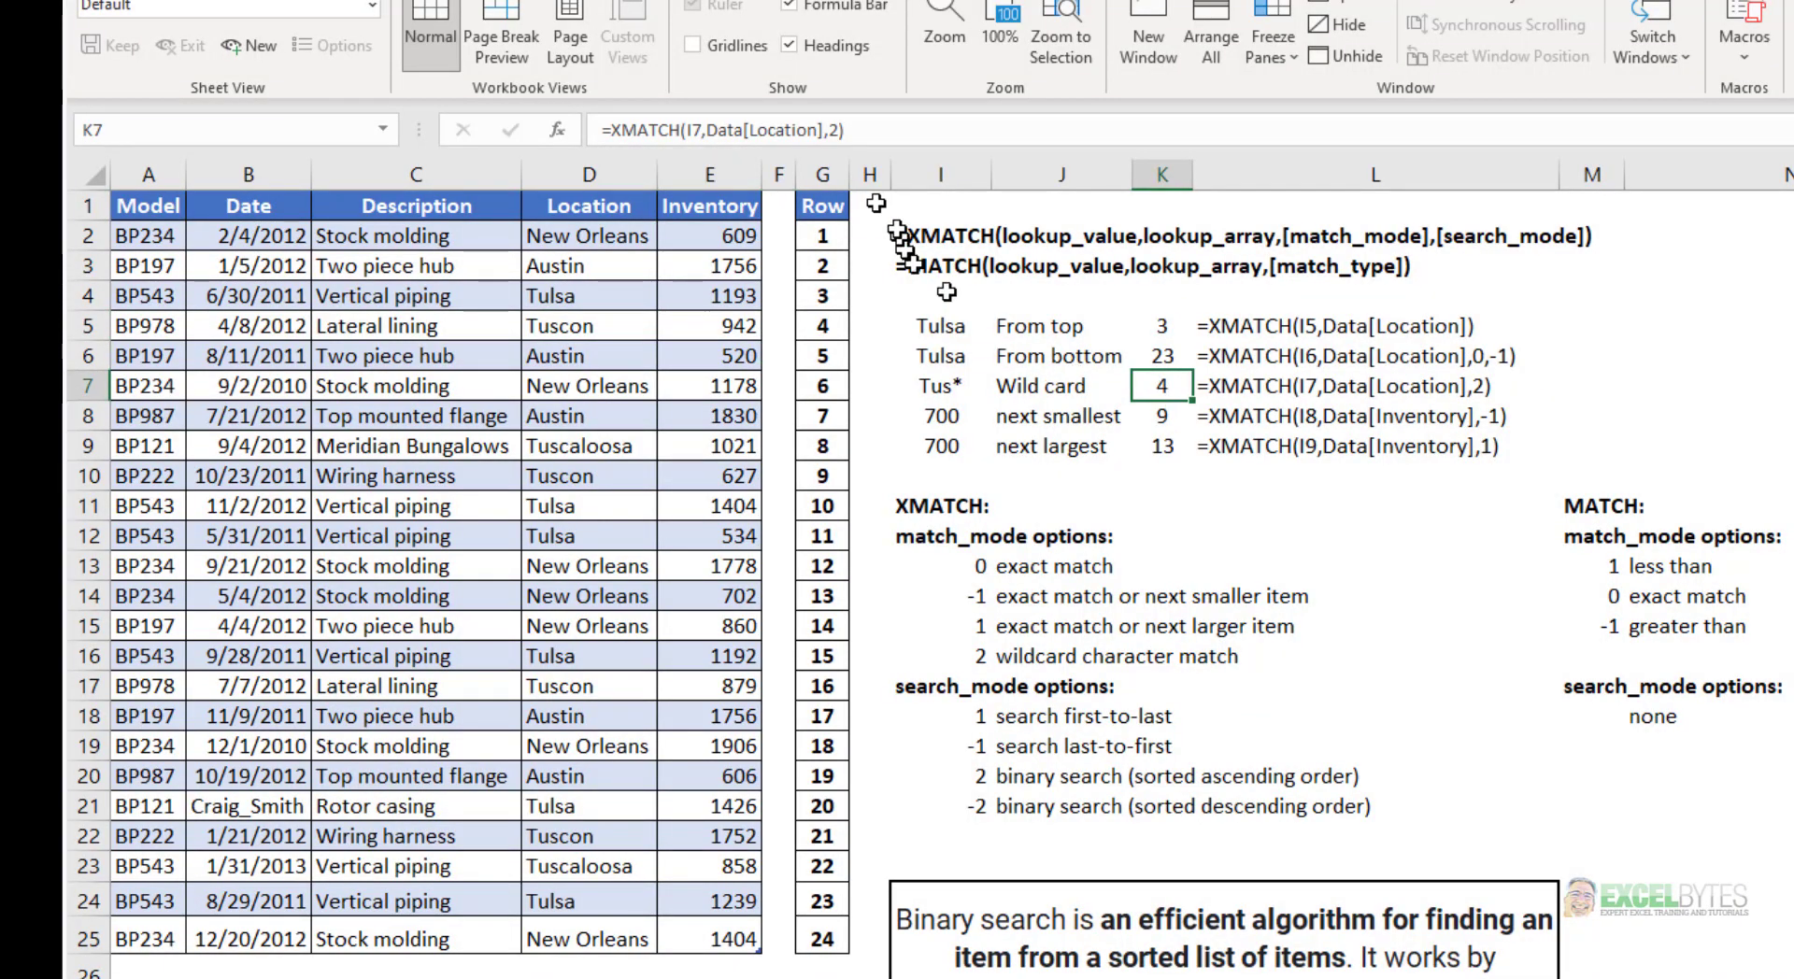
pyautogui.click(838, 130)
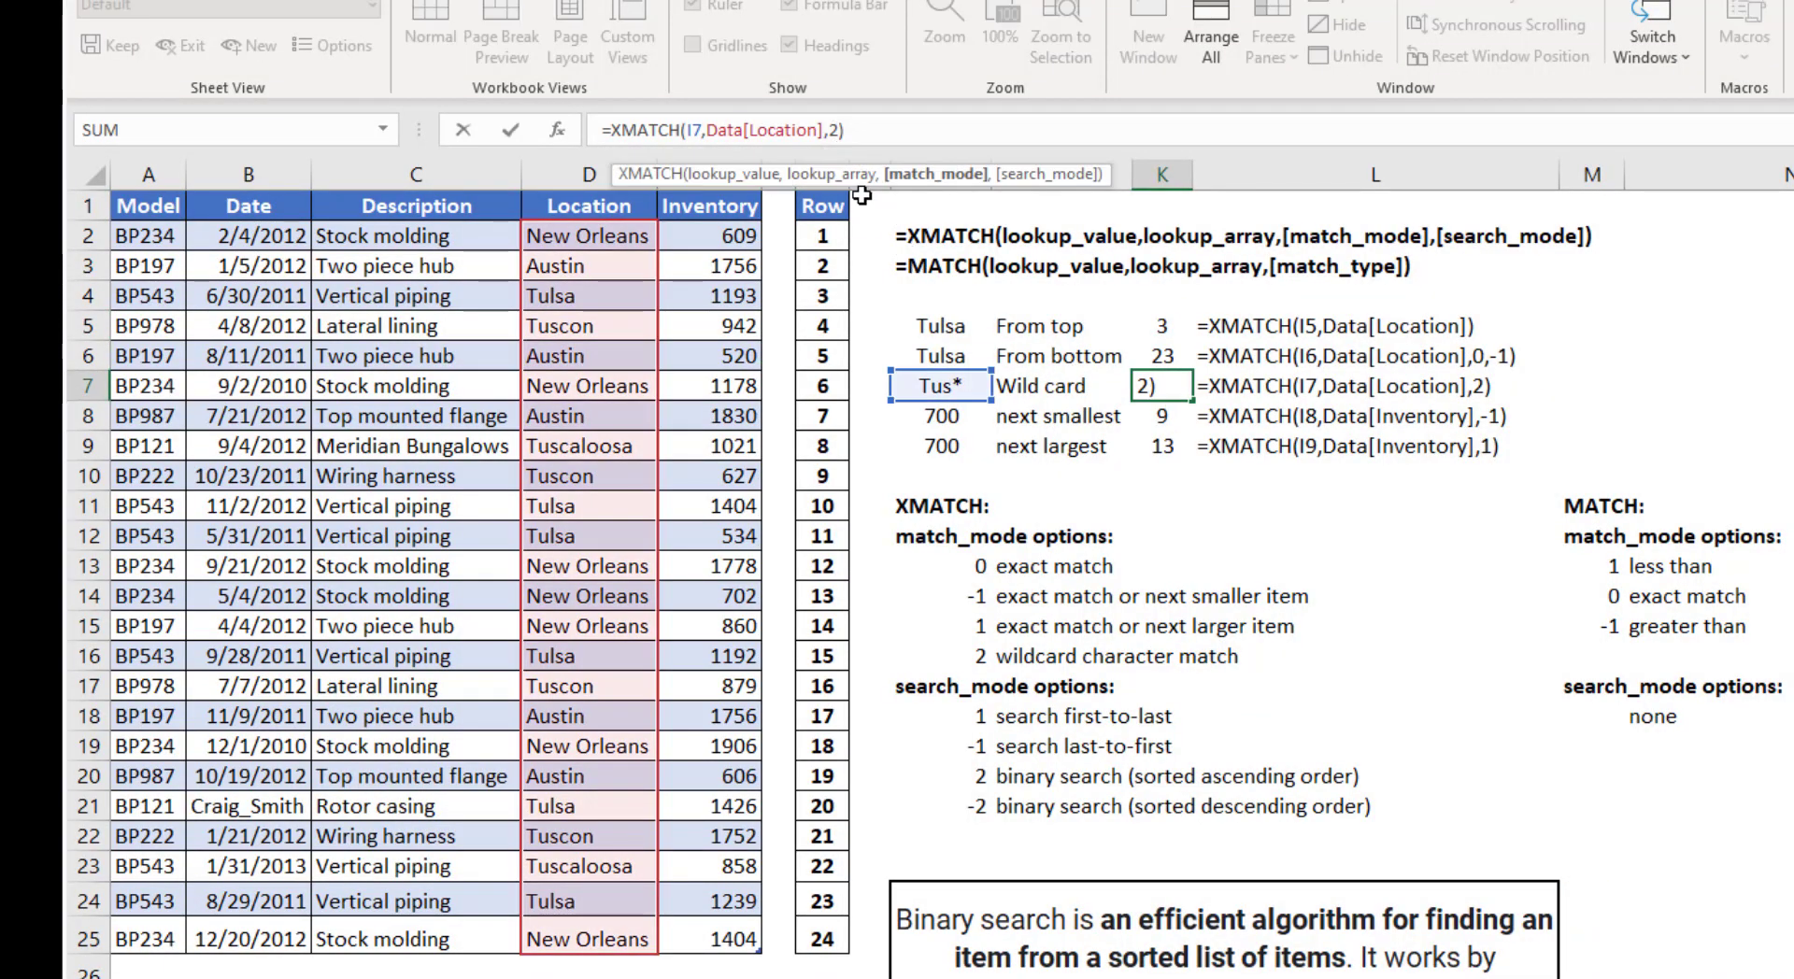
pyautogui.write(',-')
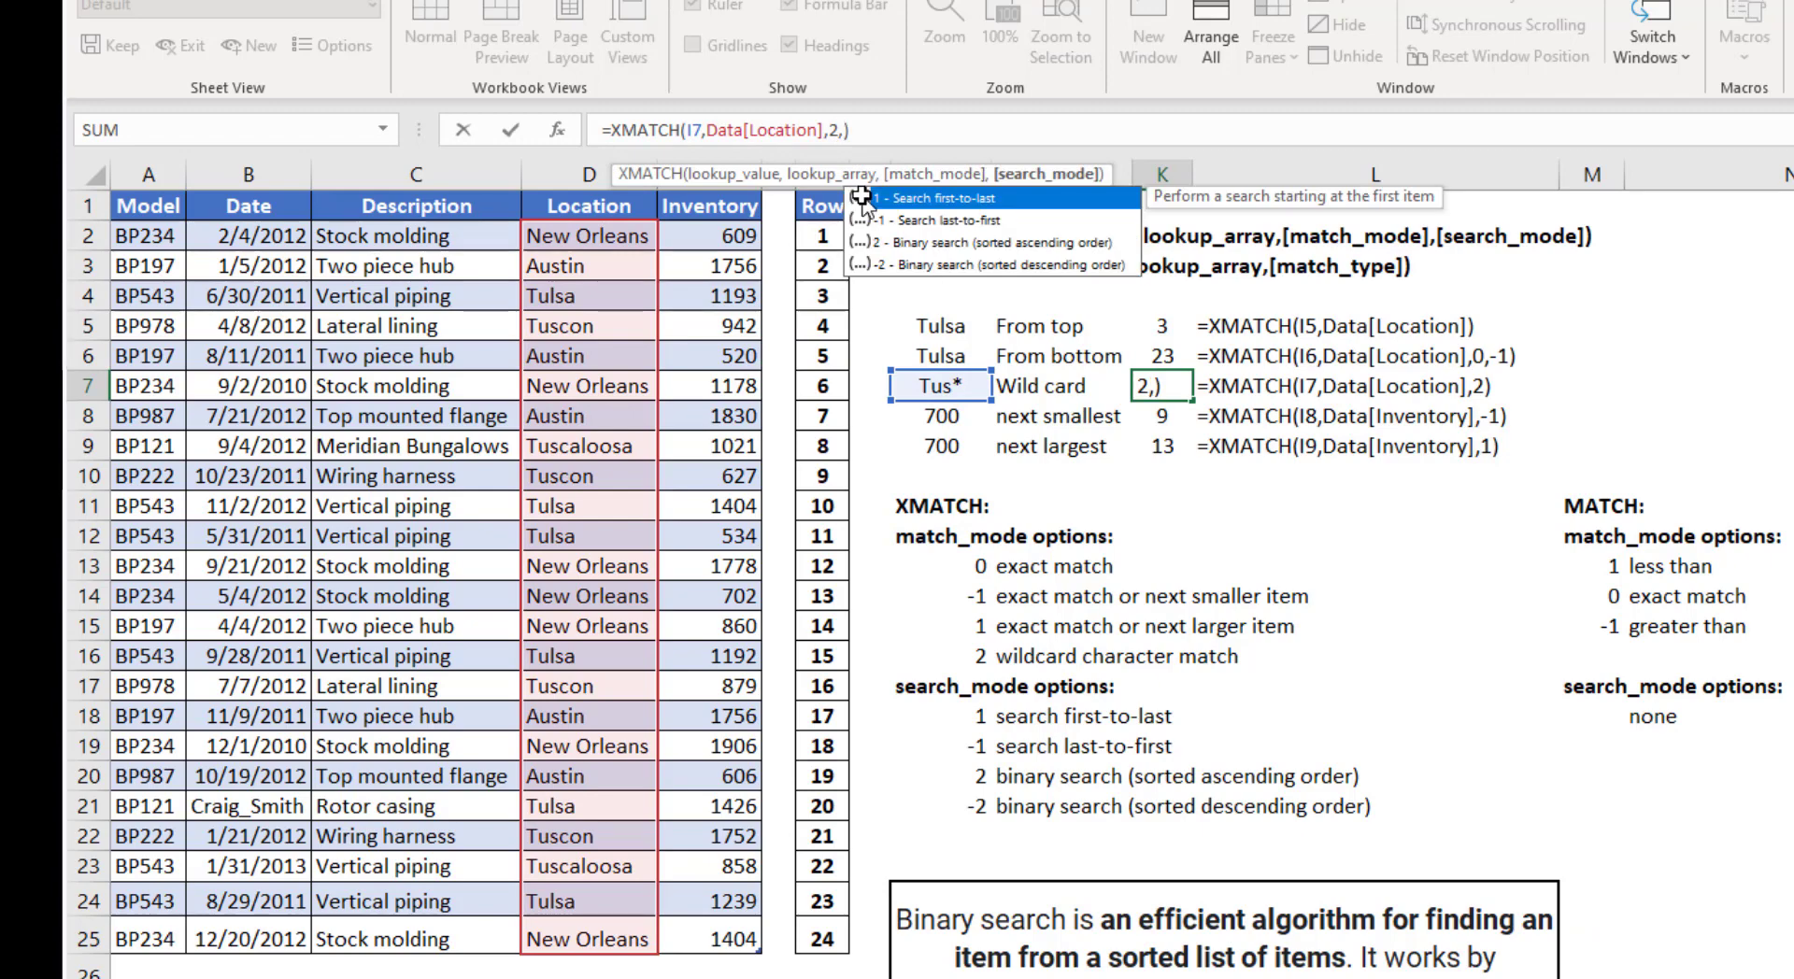
pyautogui.write('1')
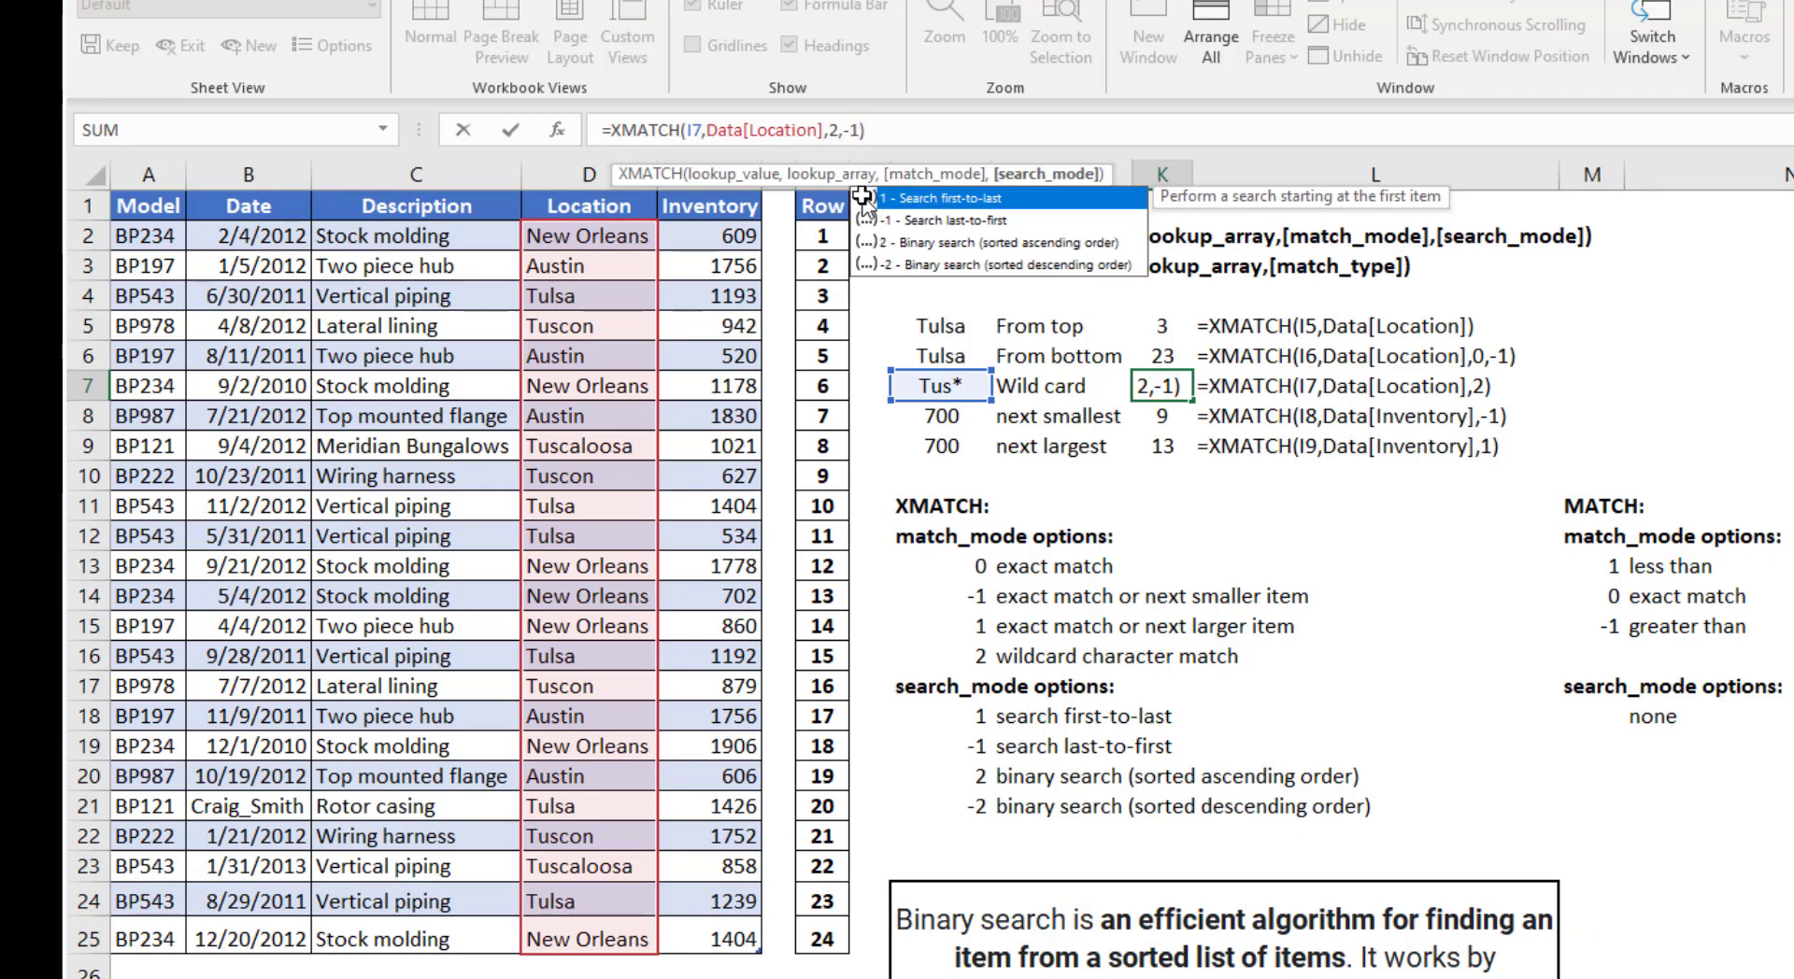
pyautogui.hotkey('ctrl', 'Return')
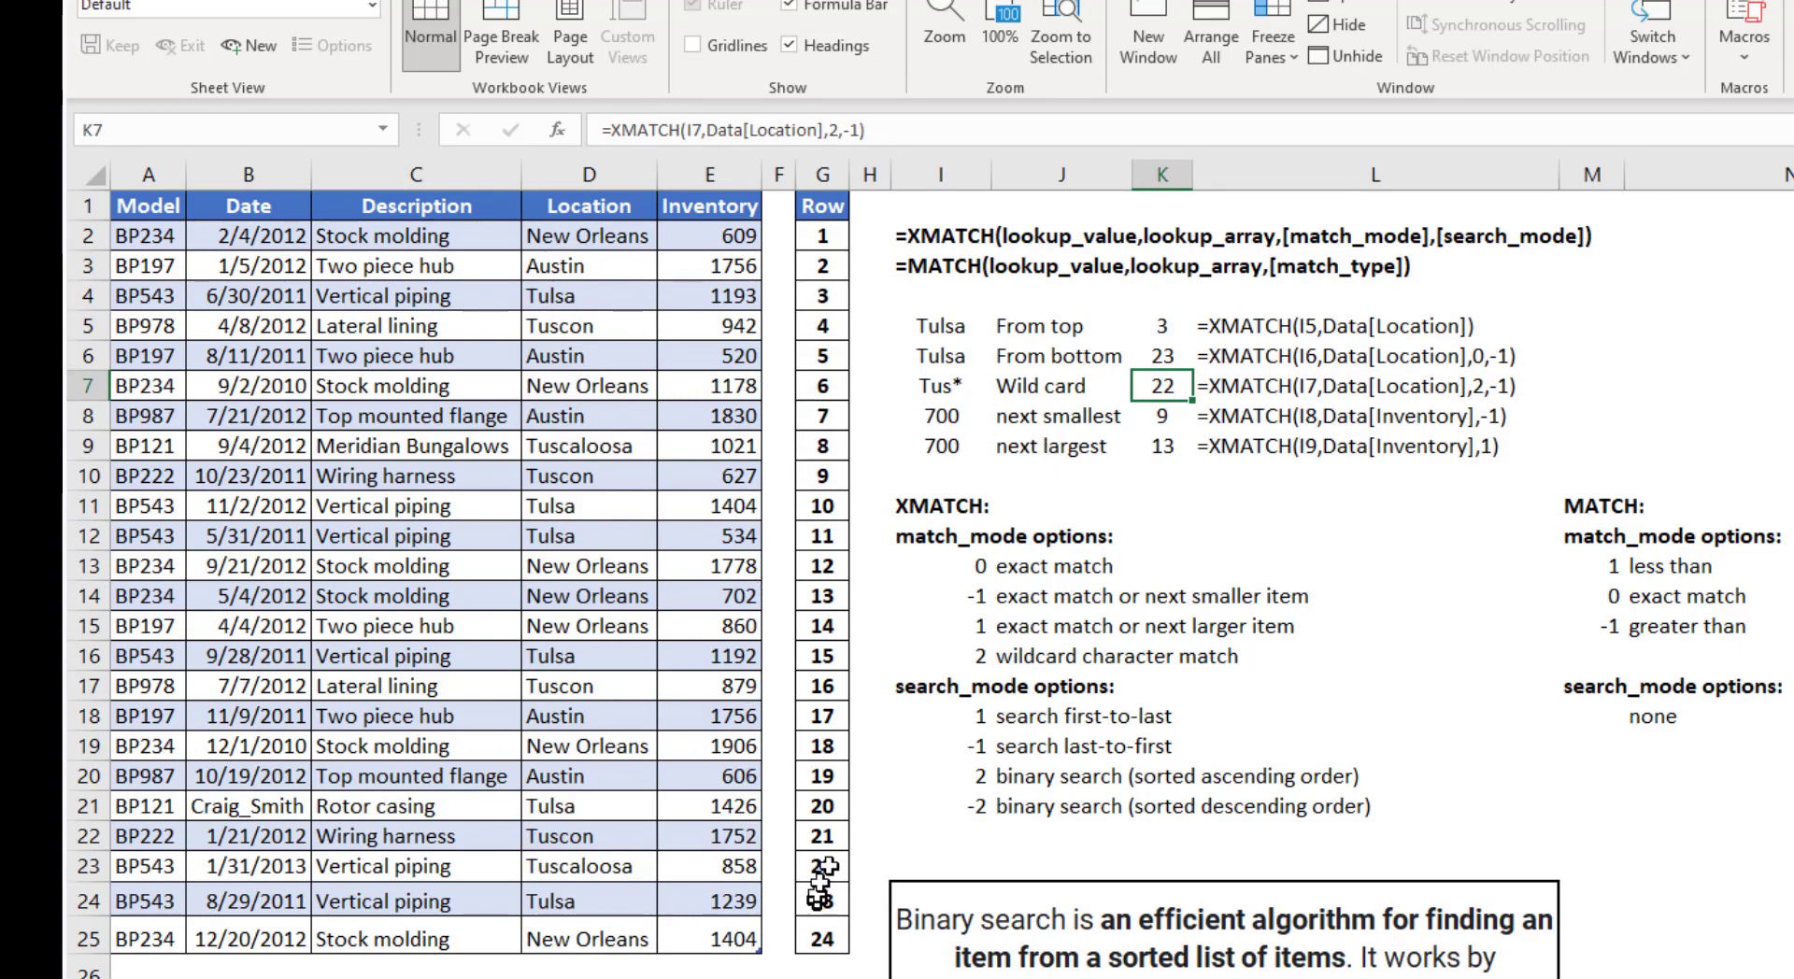
pyautogui.click(619, 867)
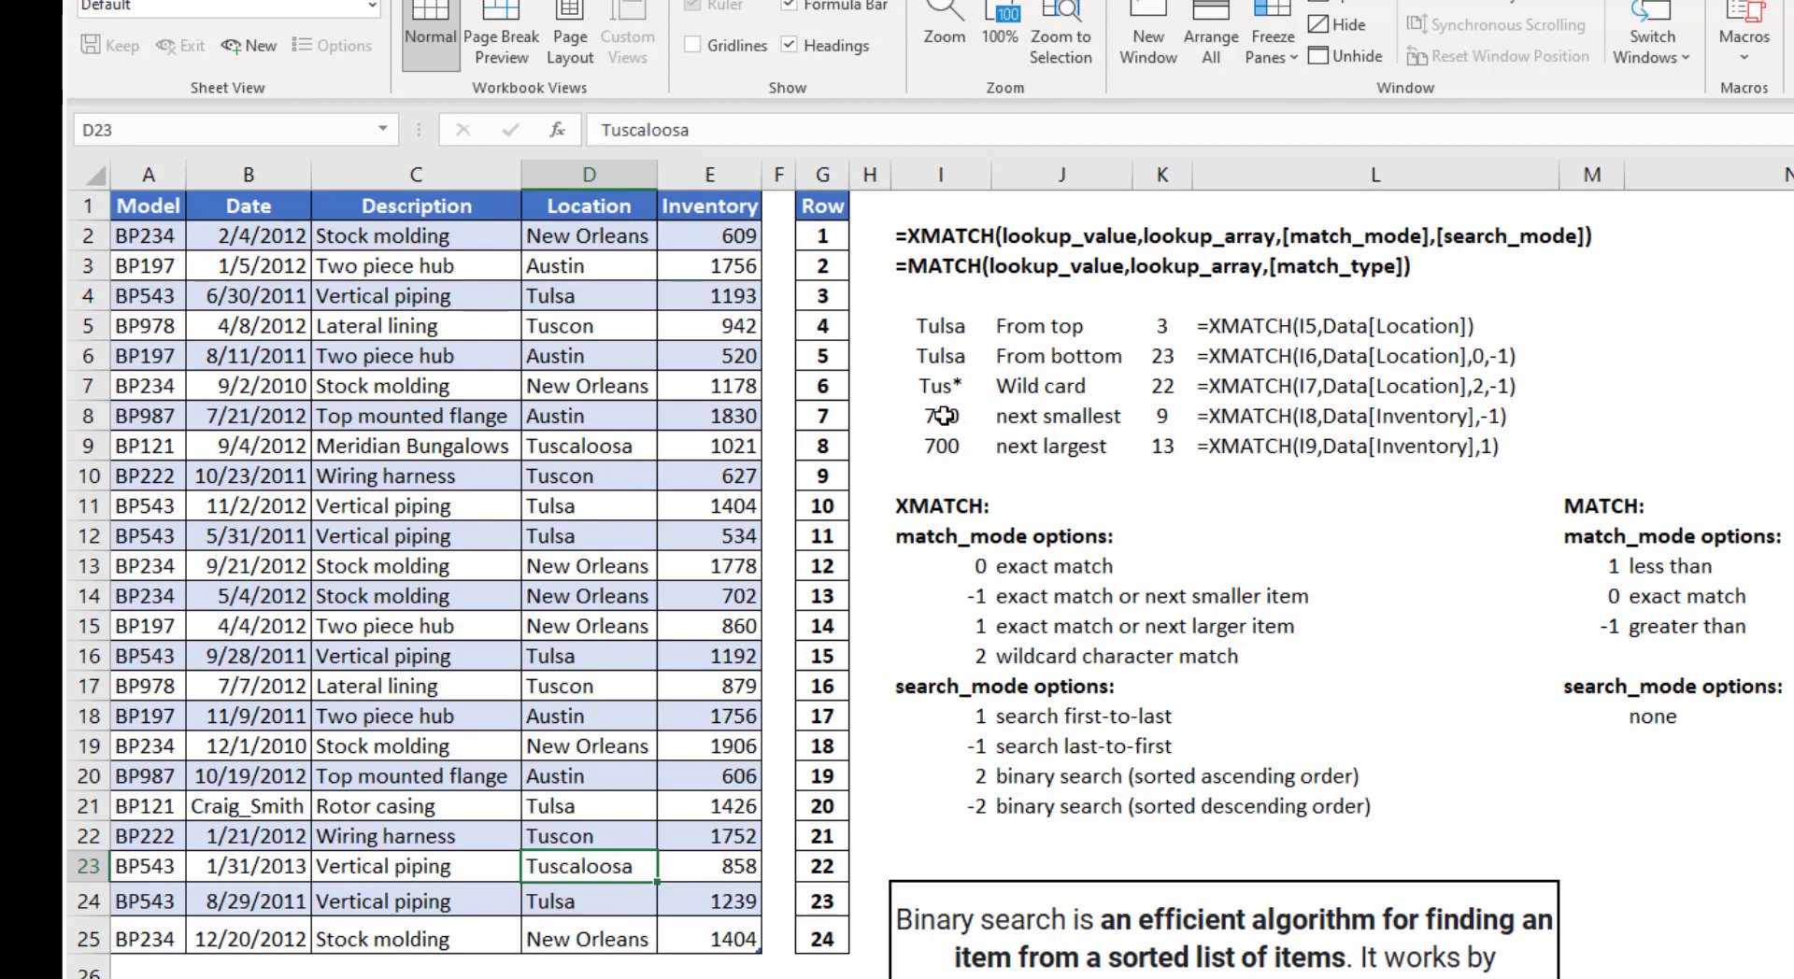
# Examine the "next smallest" XMATCH example for 700 in row 8 and its matching Inventory value in the table
pyautogui.click(946, 417)
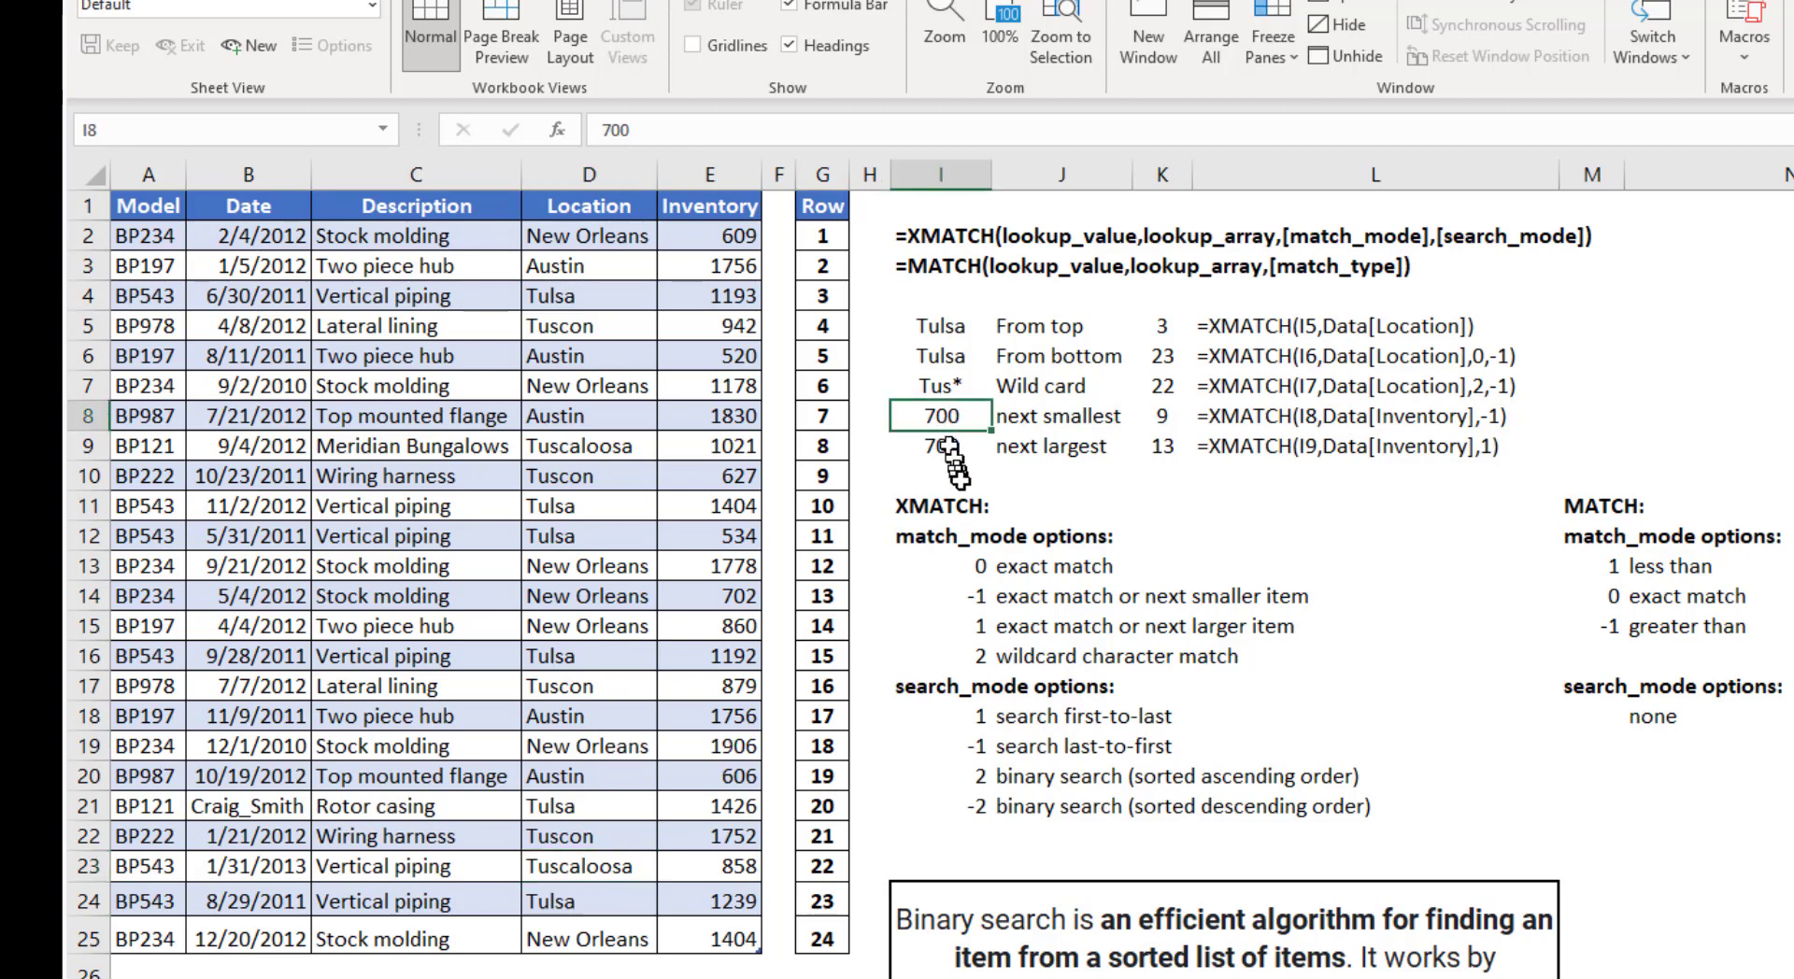
pyautogui.click(1062, 425)
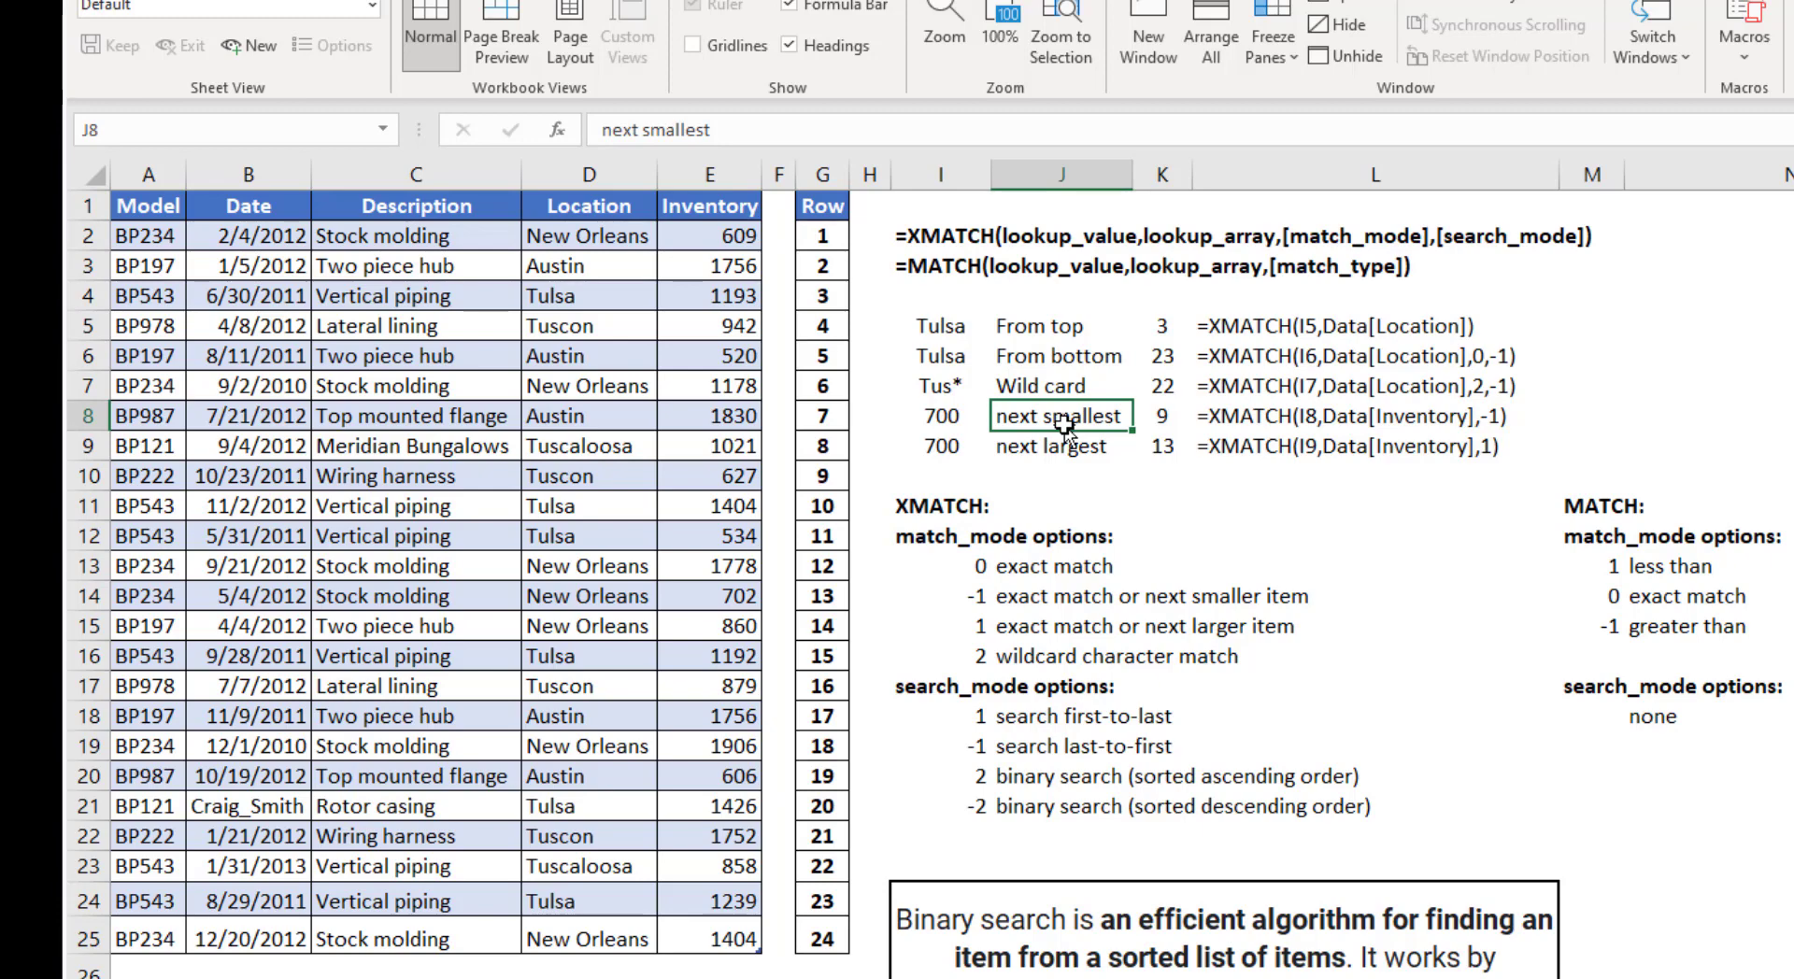
pyautogui.click(1160, 417)
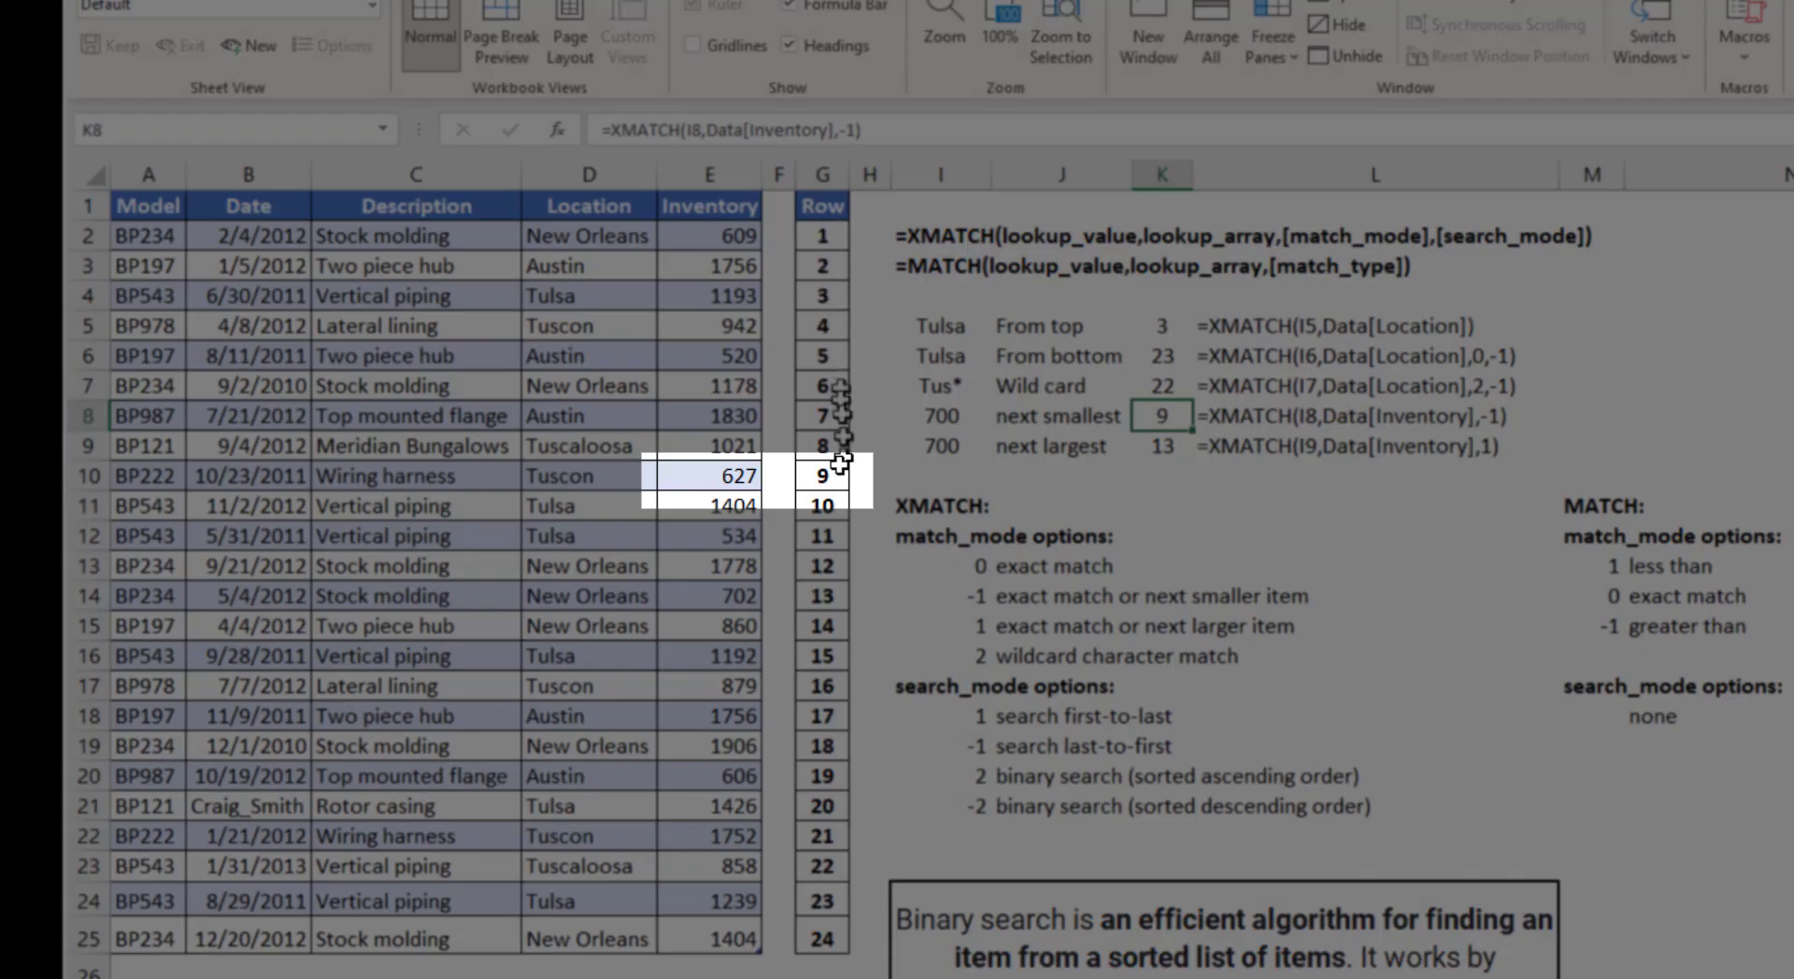
pyautogui.click(830, 478)
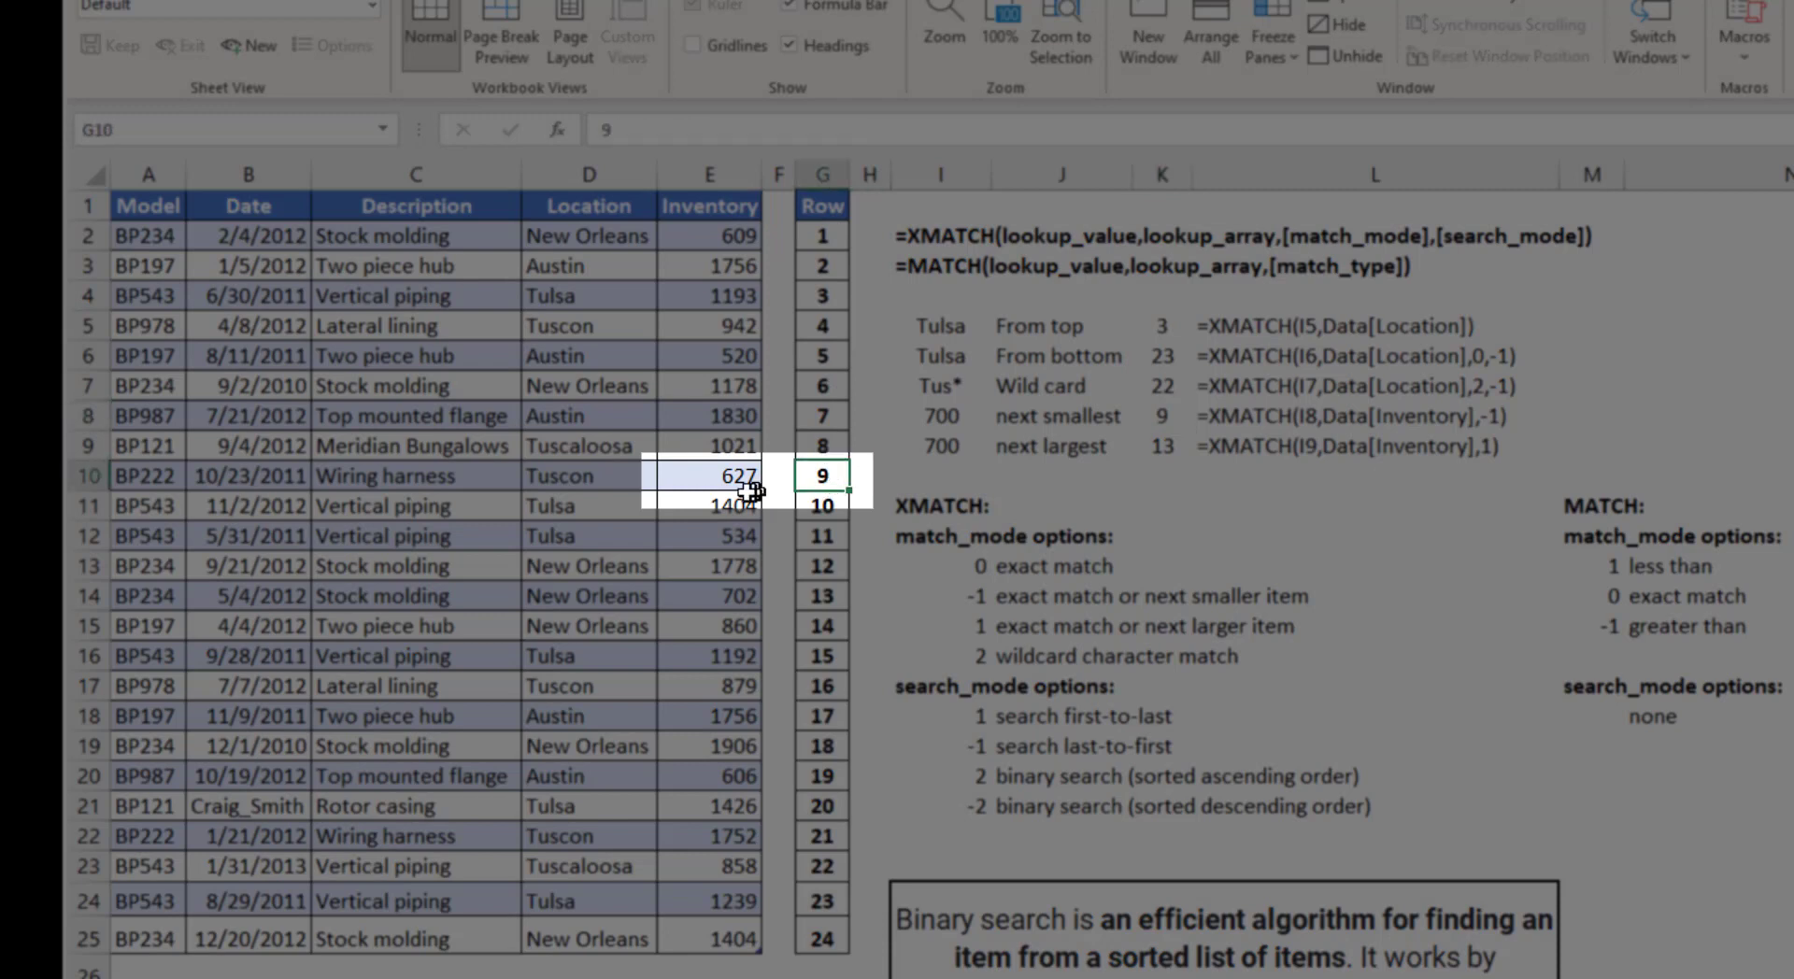
pyautogui.click(696, 478)
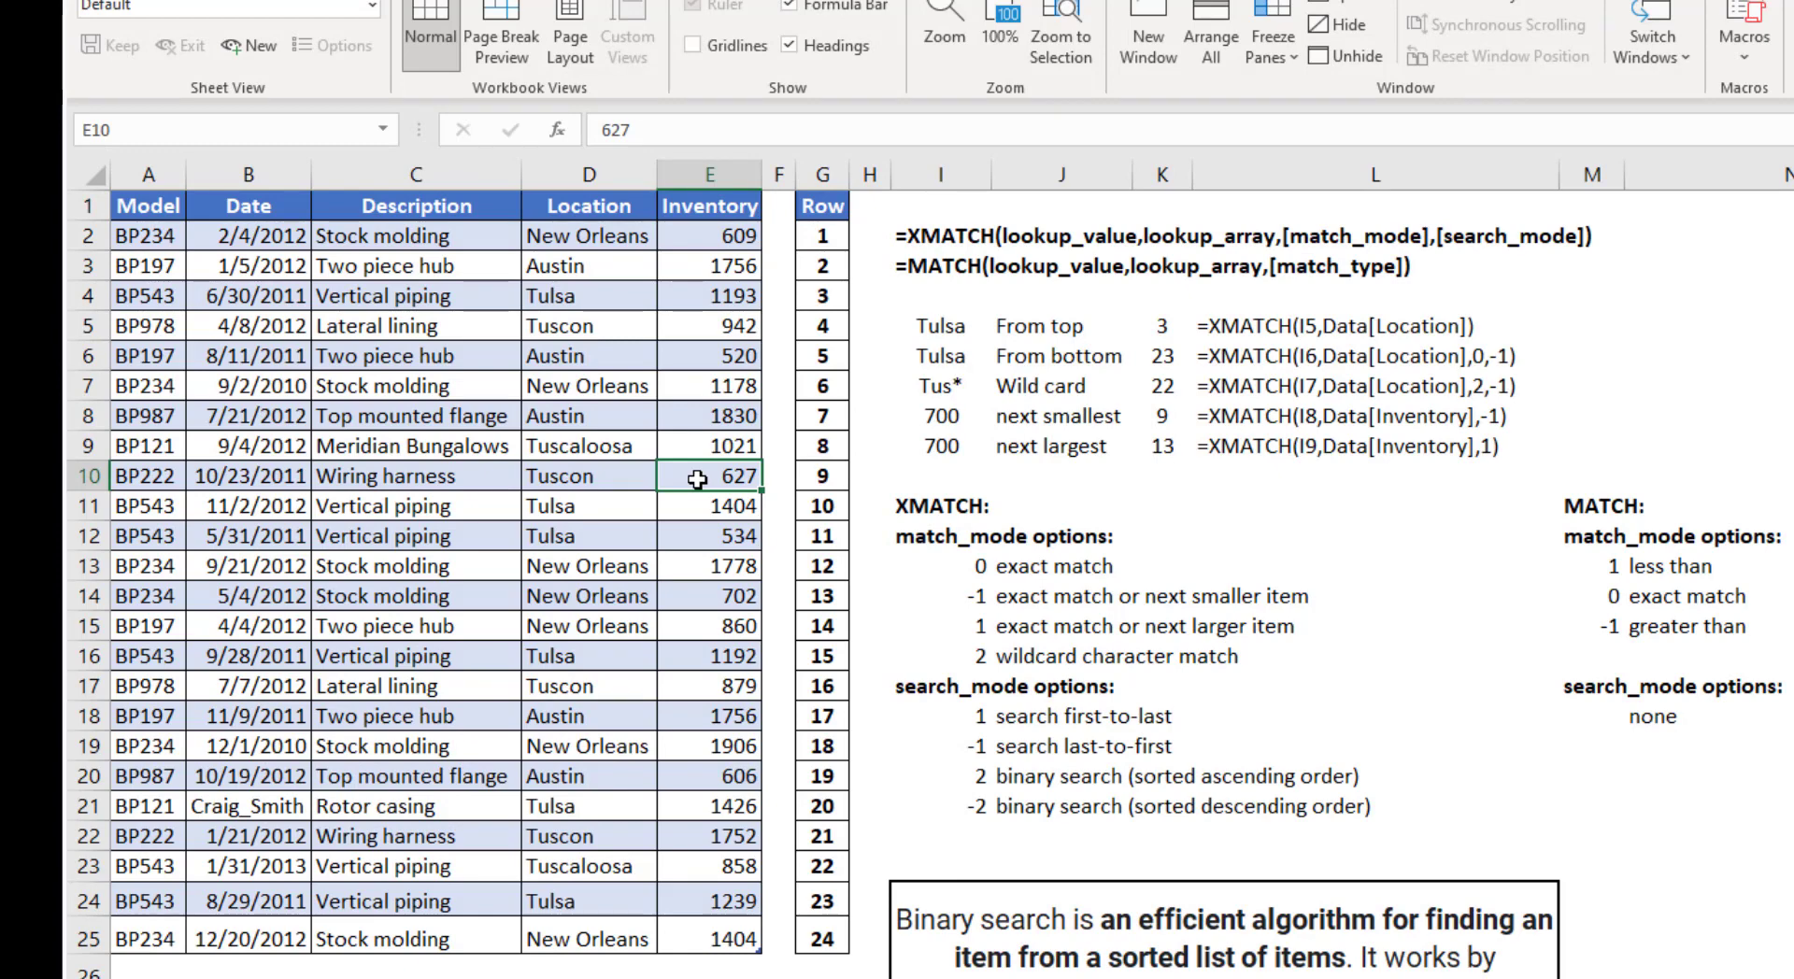
# Set the Inventory value in E2 to 699 and check the "next smallest" formula in K8
pyautogui.click(722, 236)
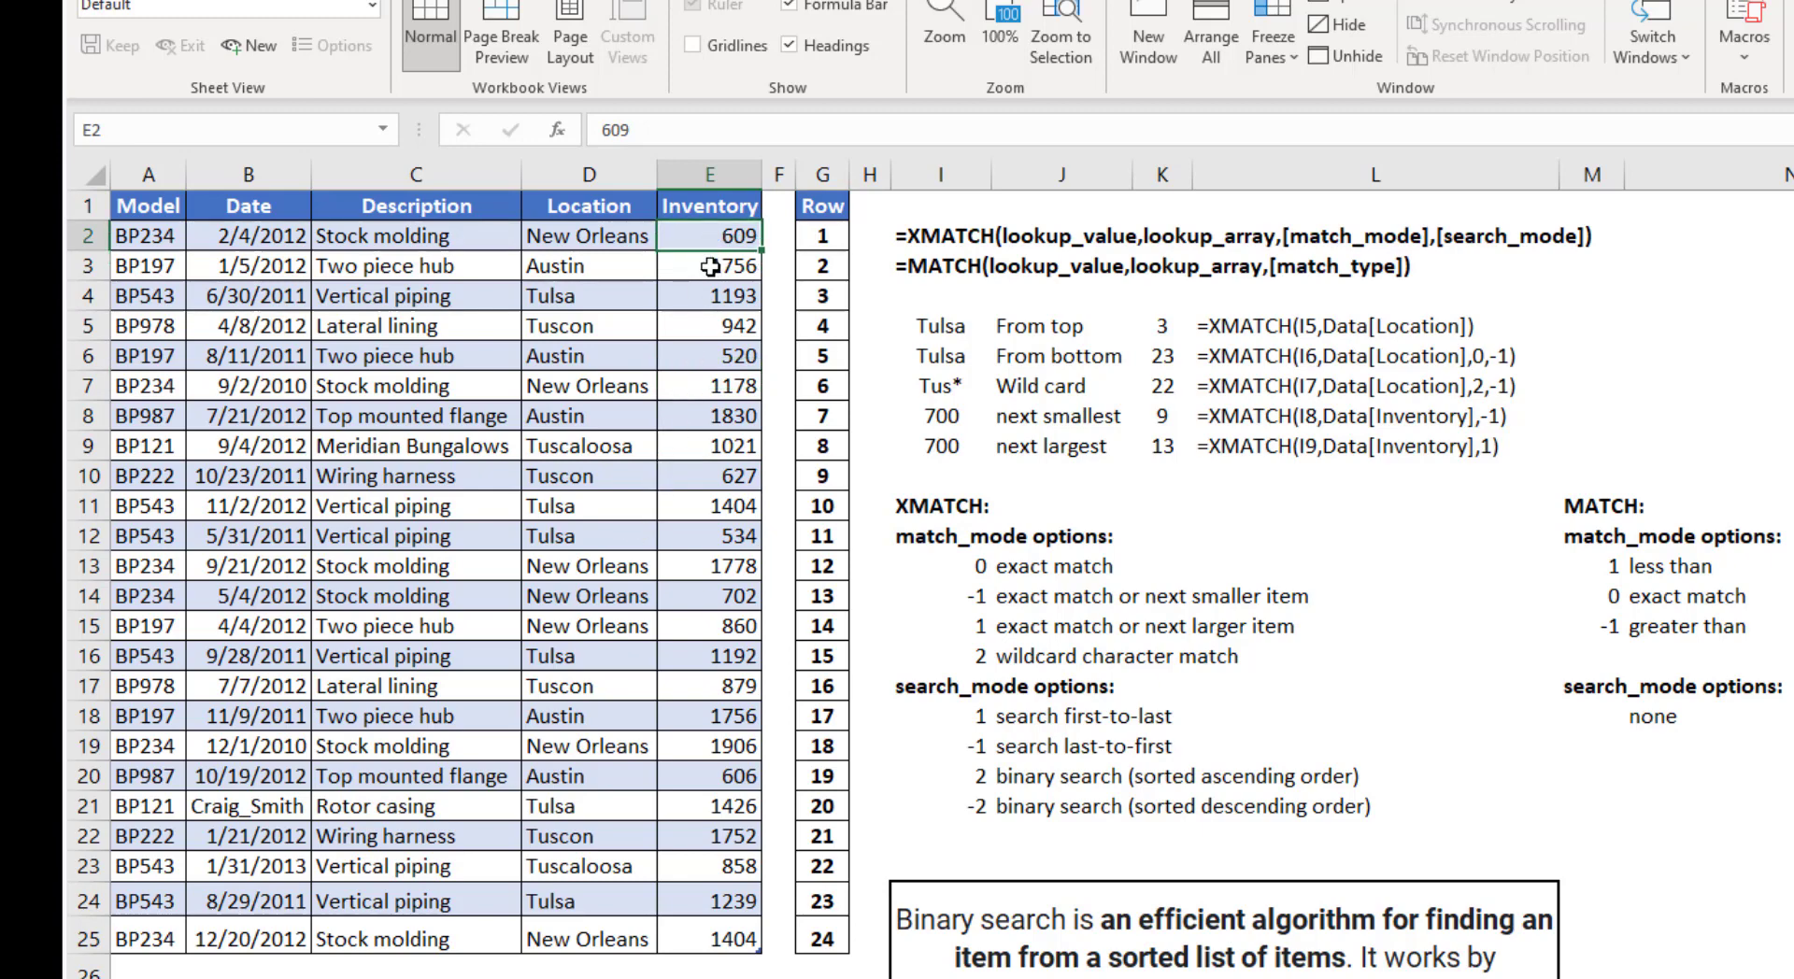
pyautogui.write('69')
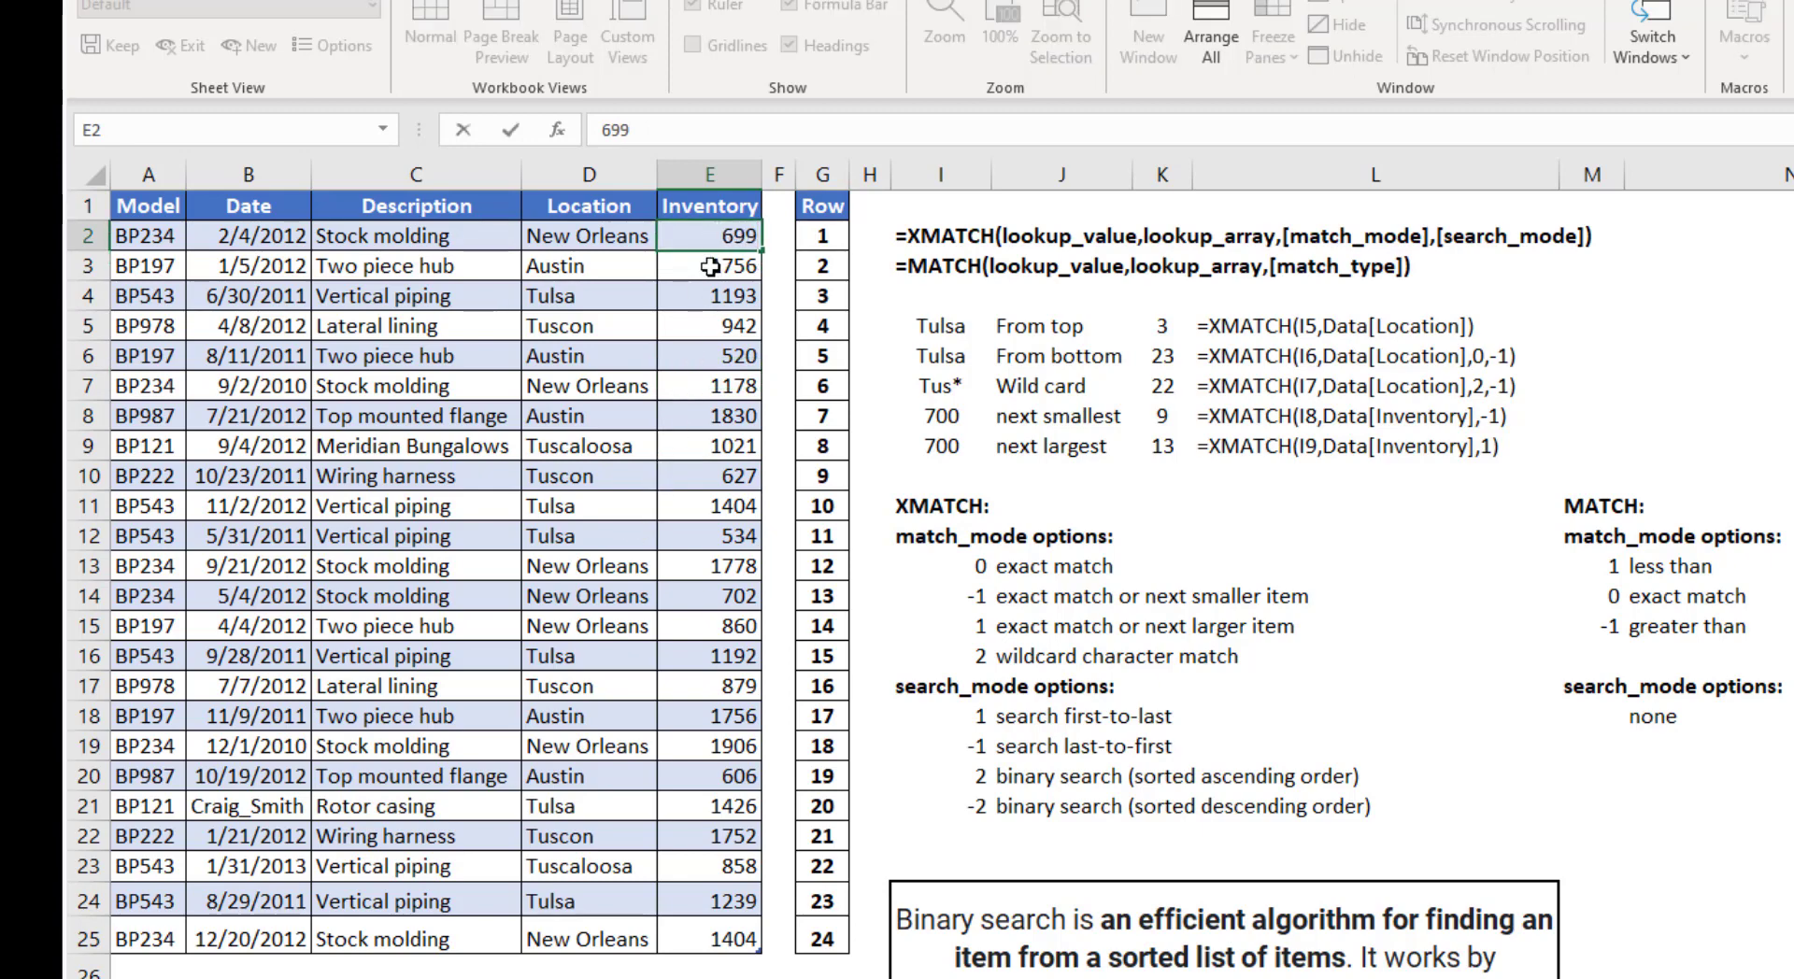
pyautogui.press('Return')
pyautogui.click(1160, 425)
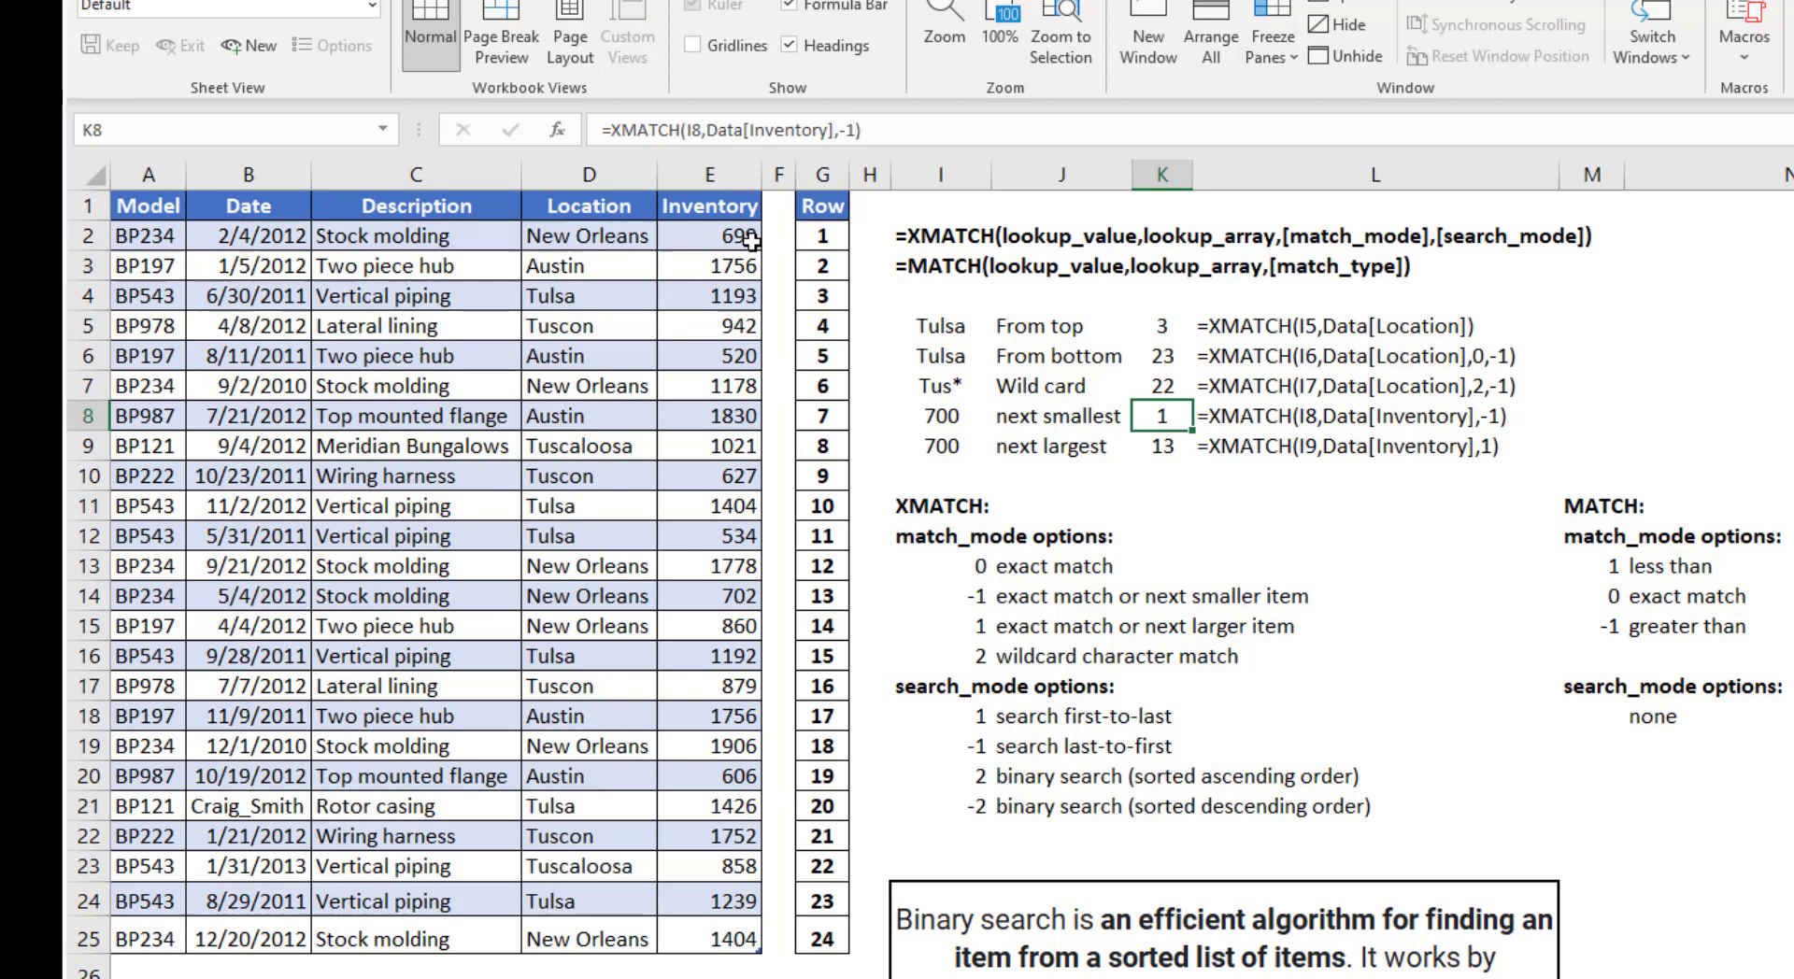
# Examine the "next largest" XMATCH example for 700 in row 9 and its matching Inventory value in the table
pyautogui.click(1153, 449)
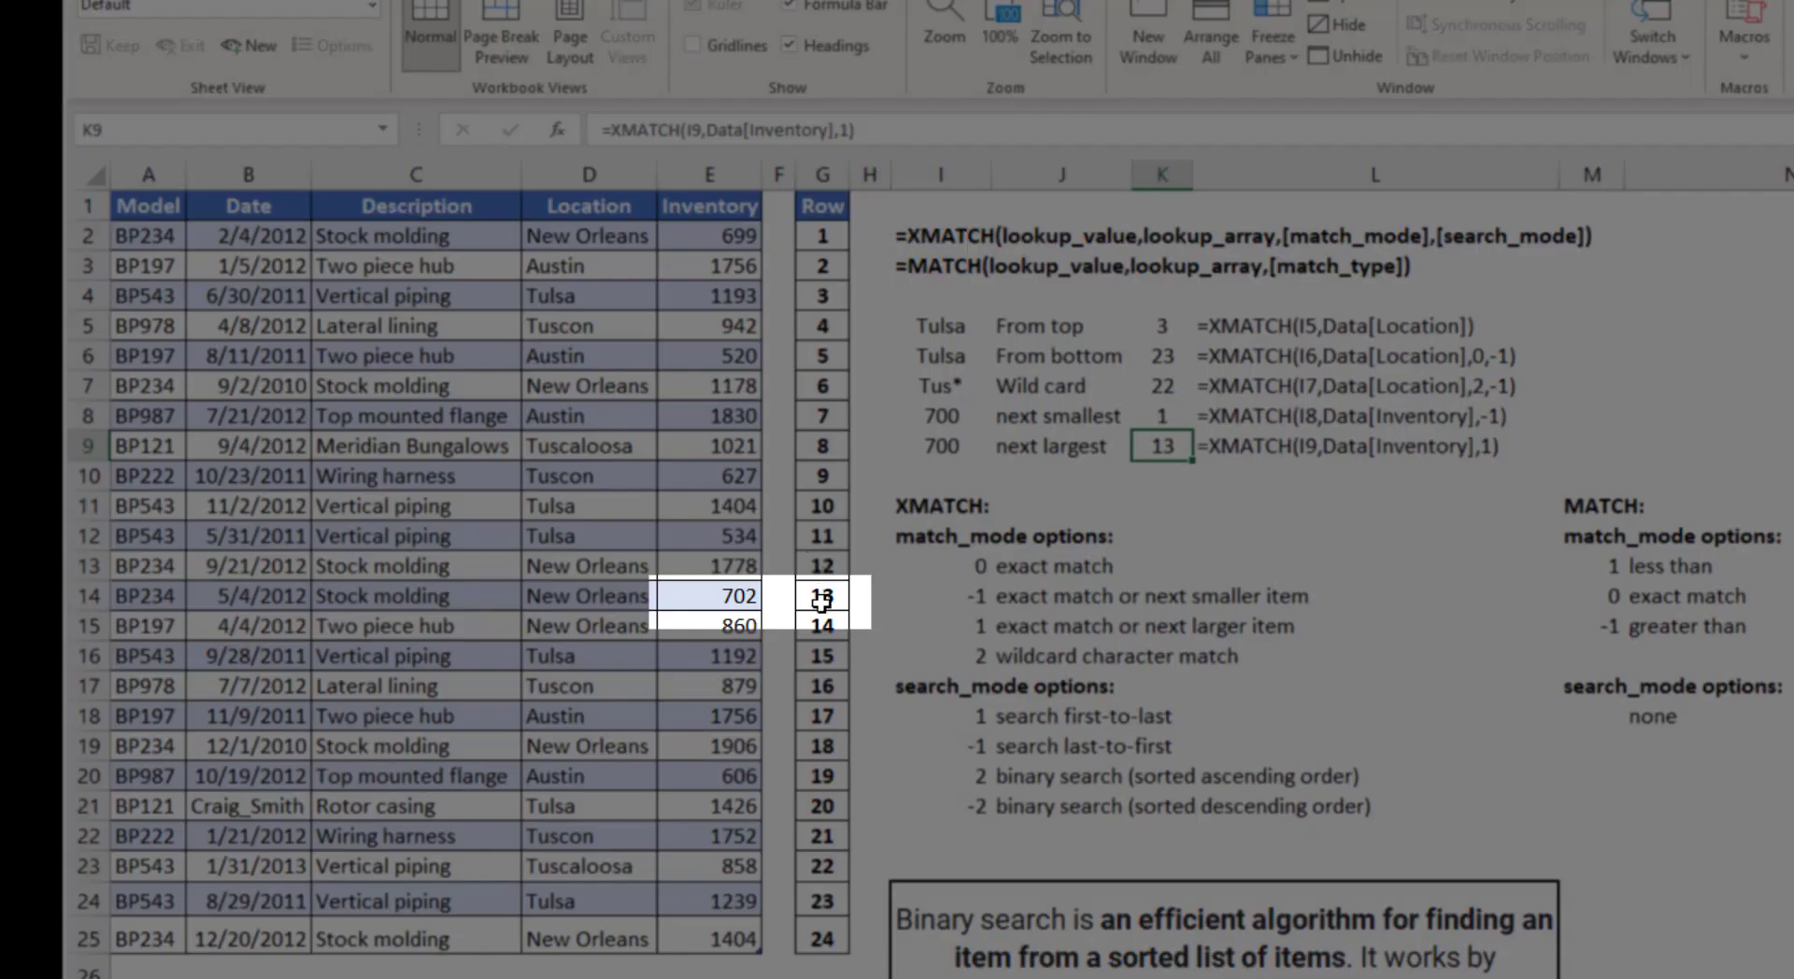
pyautogui.click(822, 601)
pyautogui.click(721, 596)
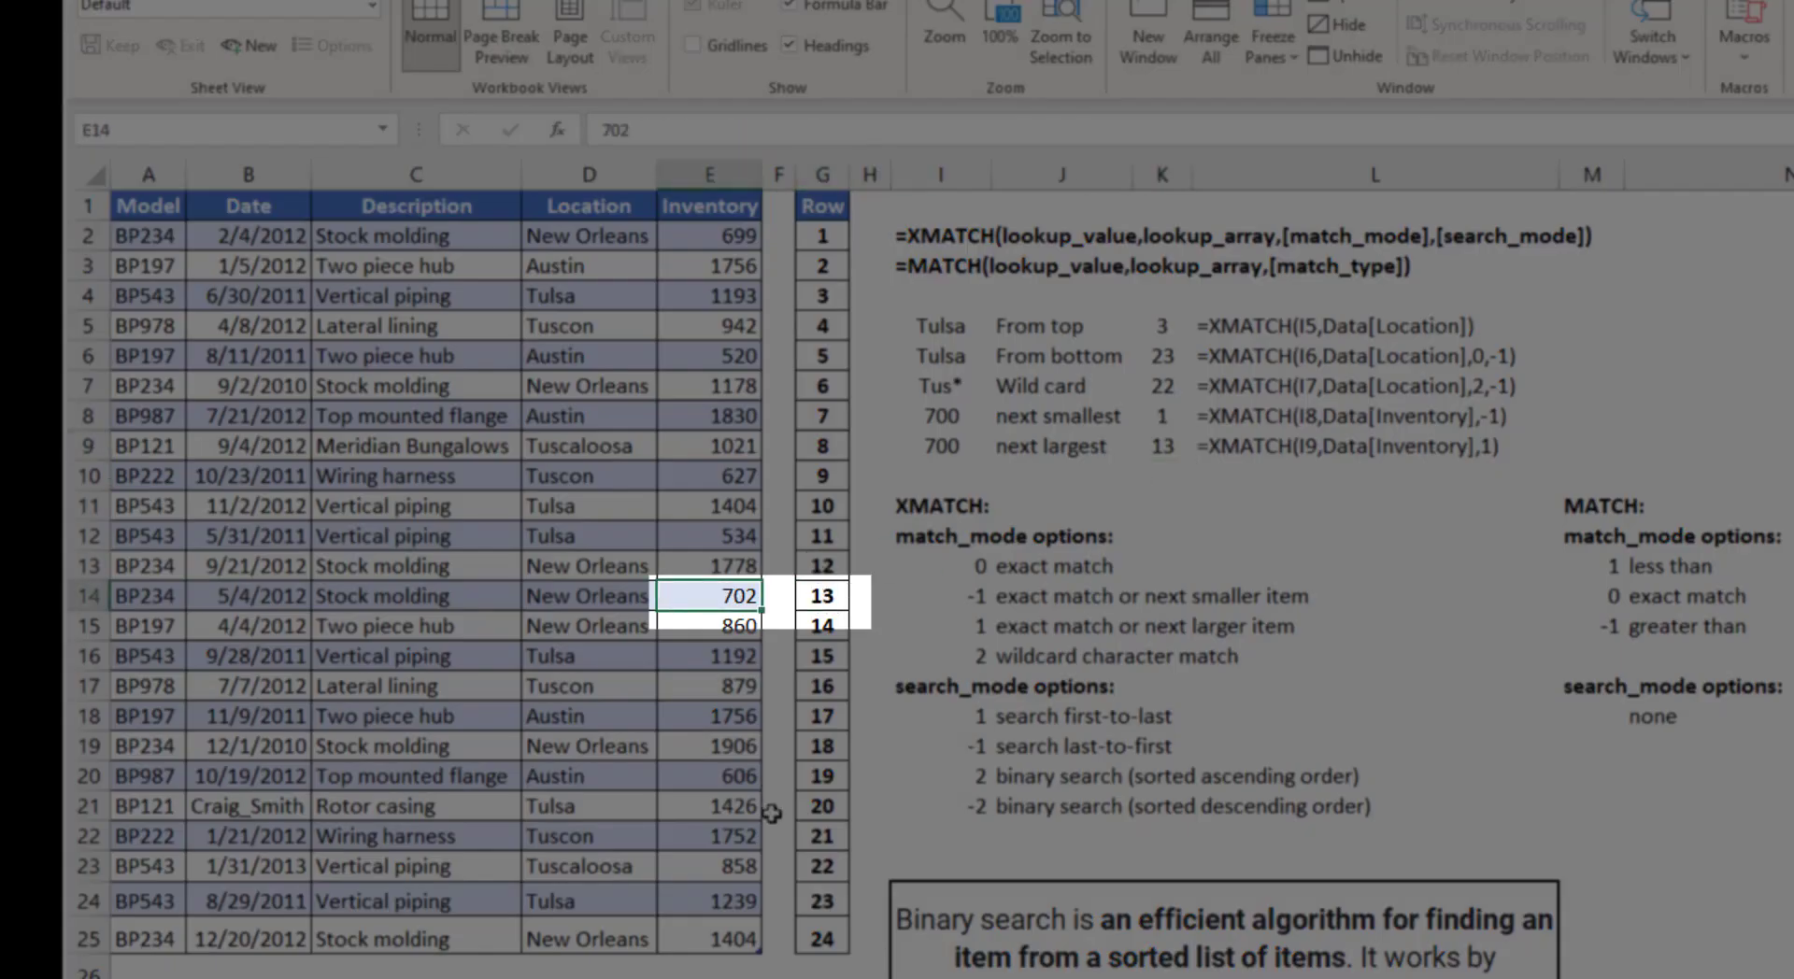